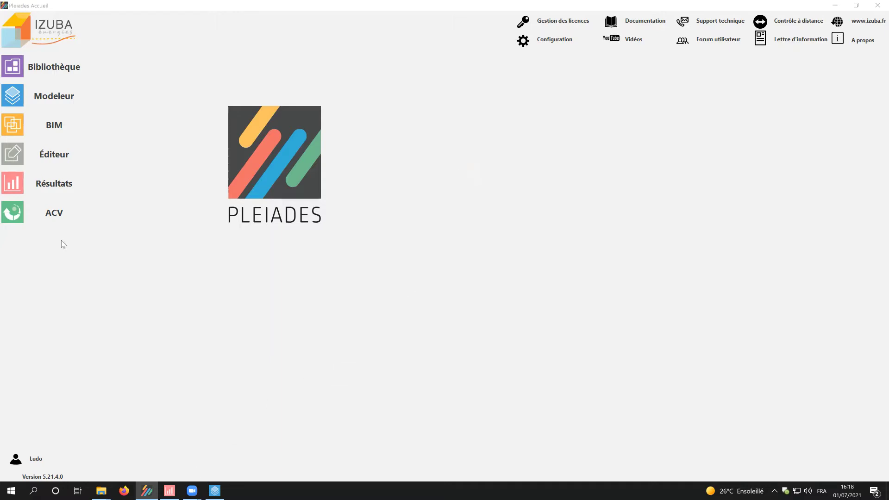
- Open the Résultats module from the Pleiades home screen
left_click(57, 179)
- Open the RT2012 'Bbio rt2012' variant with the modeller, declining to save first
left_click(72, 66)
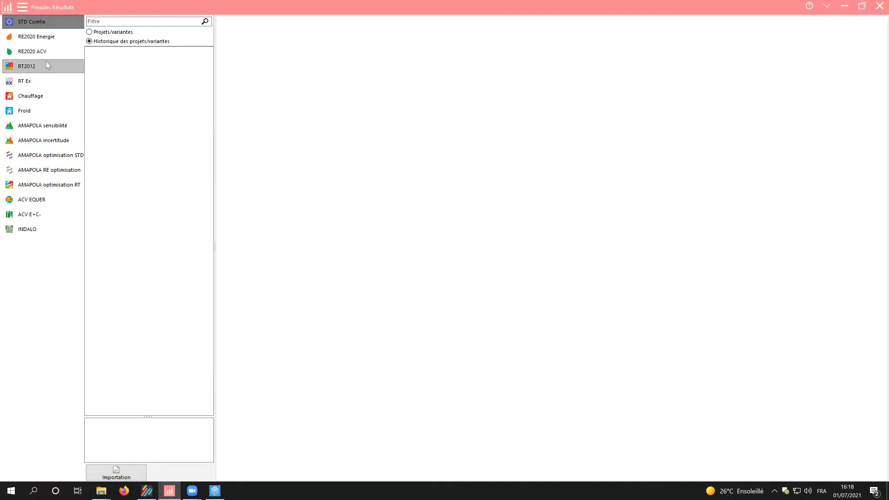
right_click(124, 66)
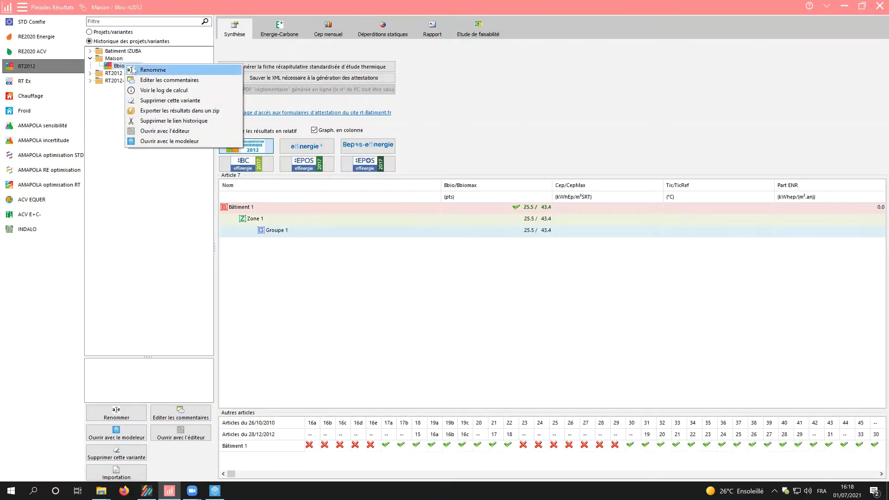
left_click(160, 141)
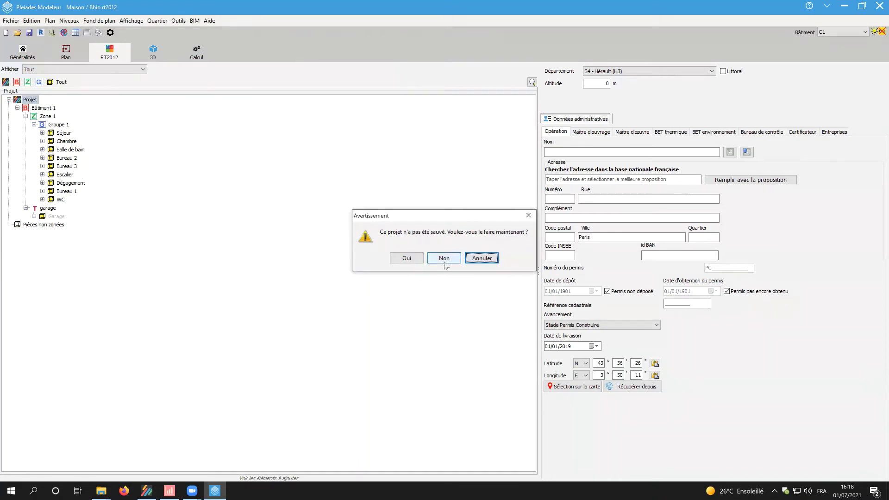
left_click(444, 258)
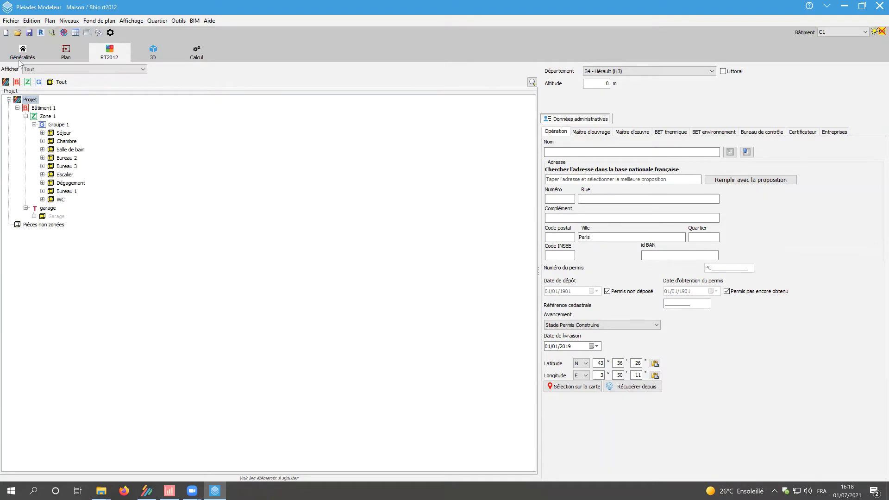
- Tick RE2020 Energie in the Généralités Modules grid and view its new RE2020 Energie data
left_click(20, 59)
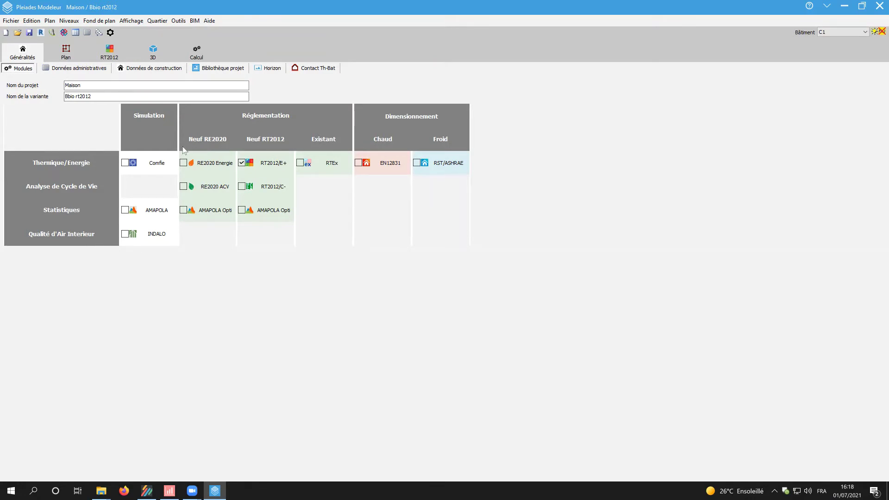
left_click(214, 162)
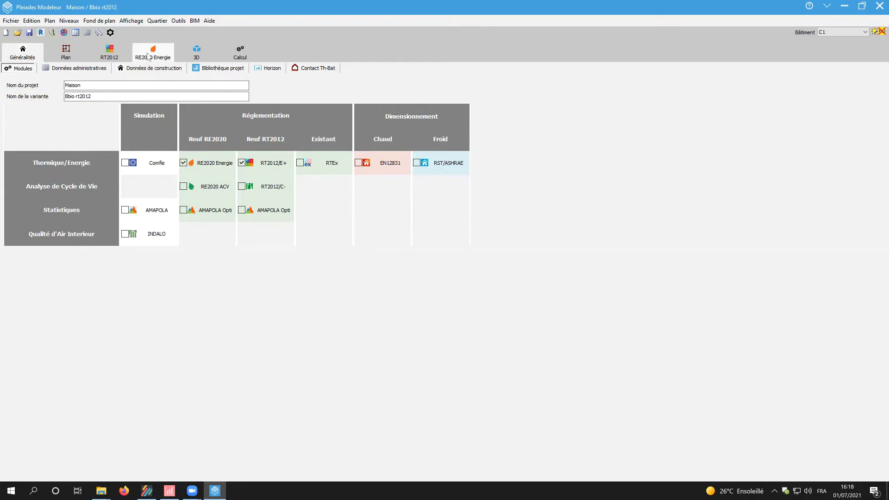
left_click(148, 56)
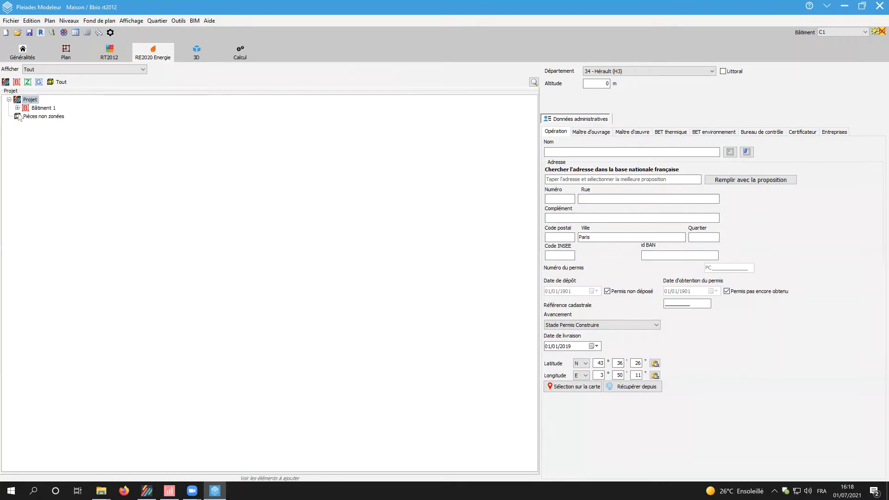
- Expand Bâtiment 1, Zone 1 and Groupe 1 in the project tree
left_click(18, 107)
left_click(26, 116)
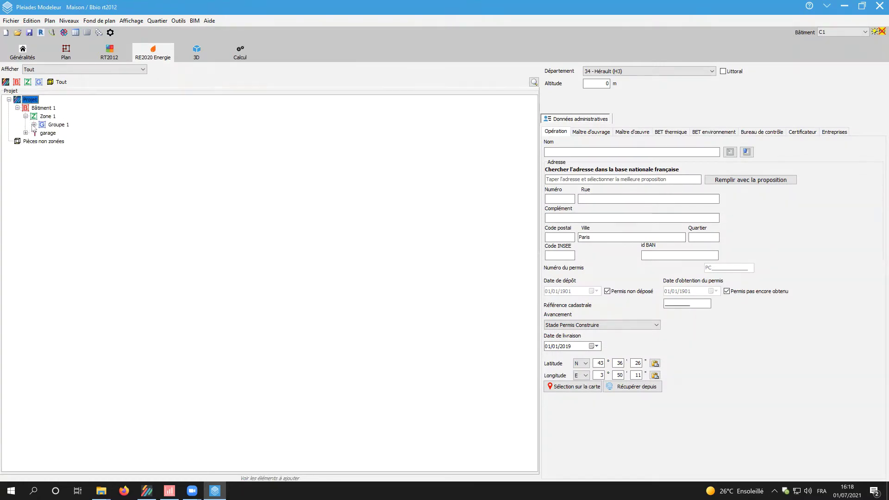
left_click(34, 124)
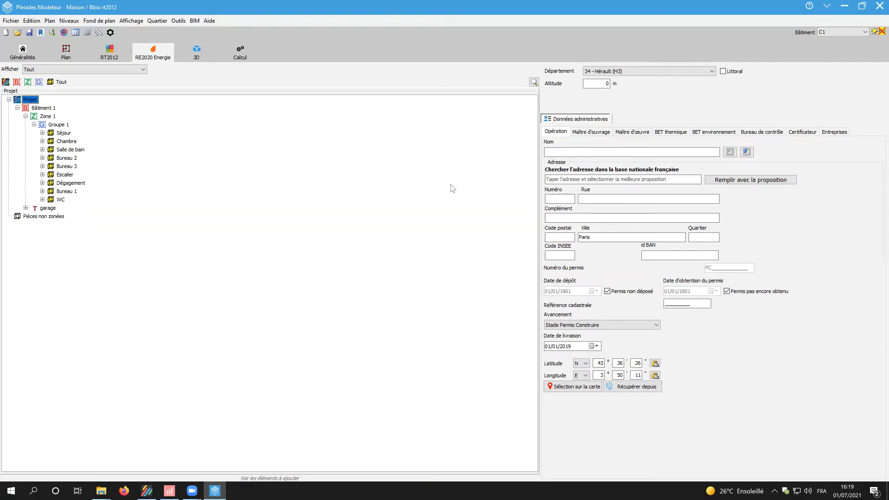
- Fill the site address from the first national address database match, then select Bâtiment 1
left_click(552, 180)
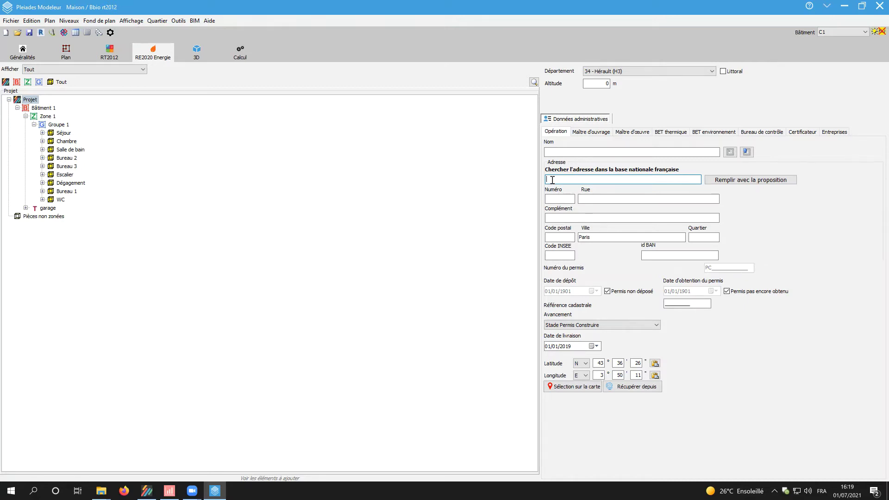
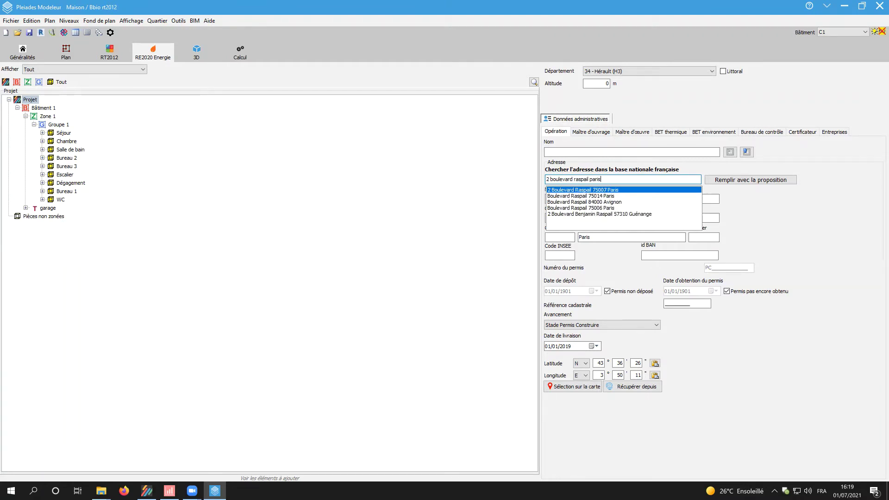
key("Return")
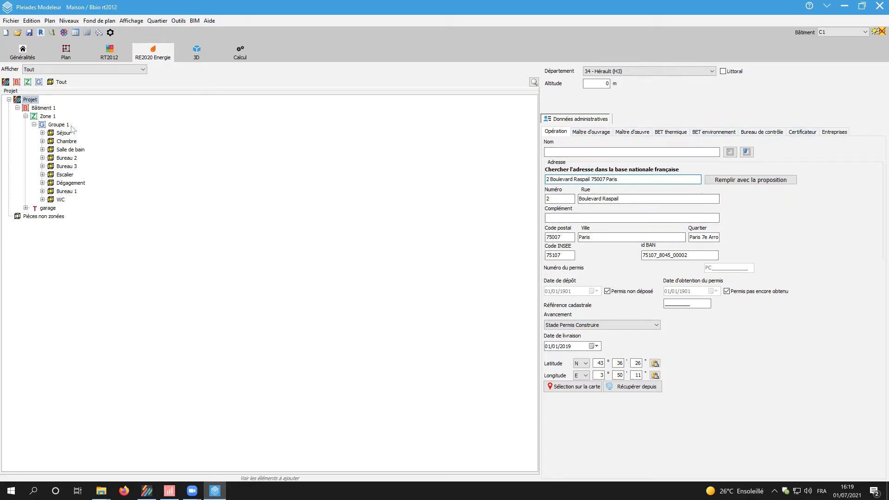
left_click(44, 108)
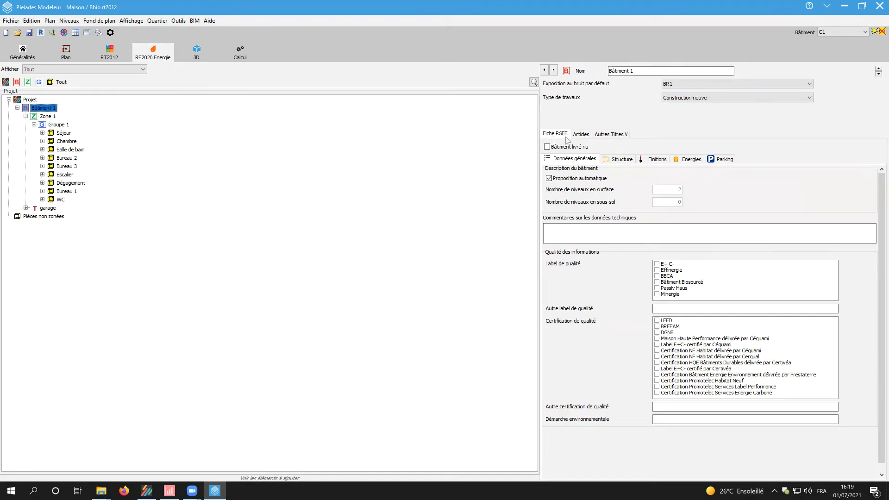
- Scroll through Bâtiment 1's Articles list, then select Zone 1 in the tree
left_click(586, 136)
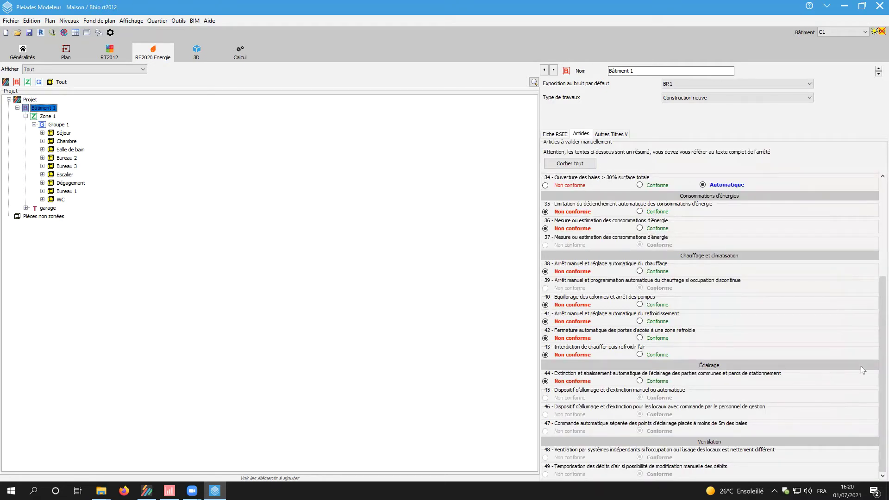
left_click_drag(881, 374, 875, 256)
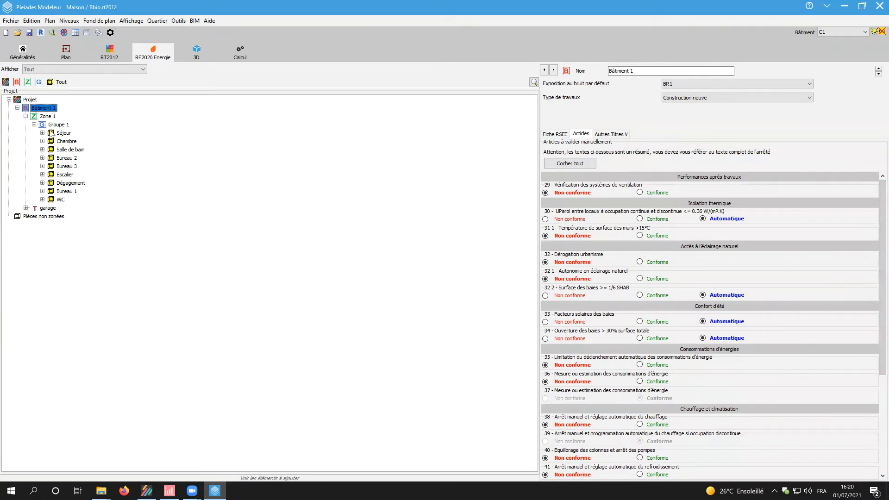
left_click(48, 116)
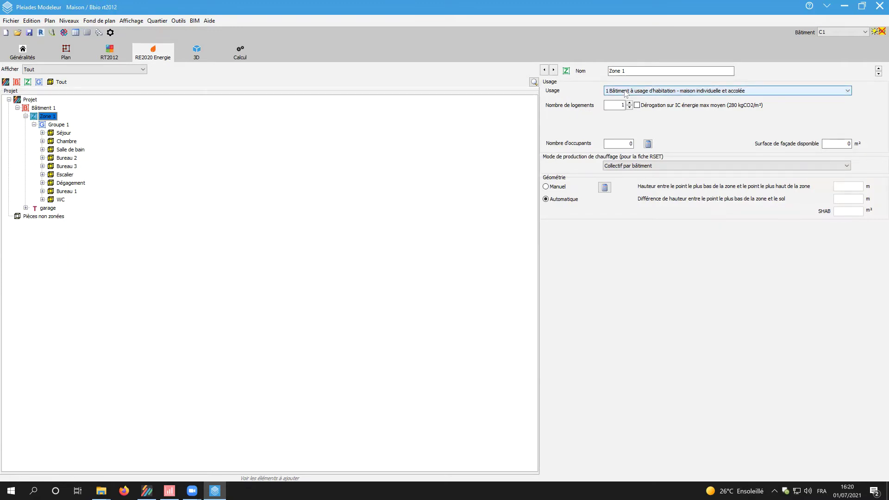
- Apply the Dérogation sur IC énergie max moyen to Zone 1, then select Groupe 1
left_click(646, 107)
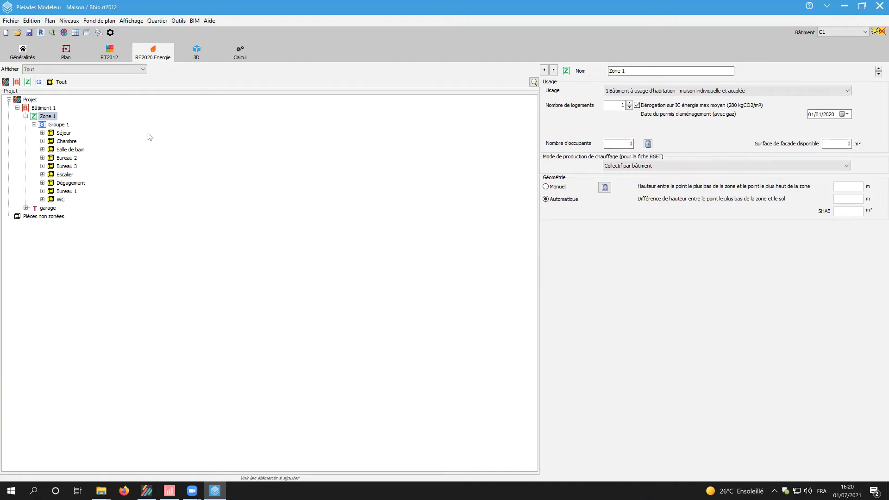
left_click(58, 125)
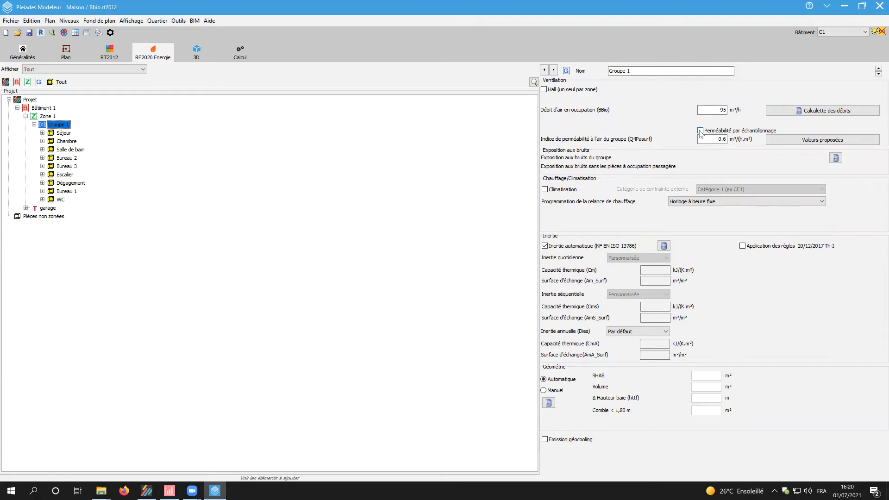
left_click(700, 131)
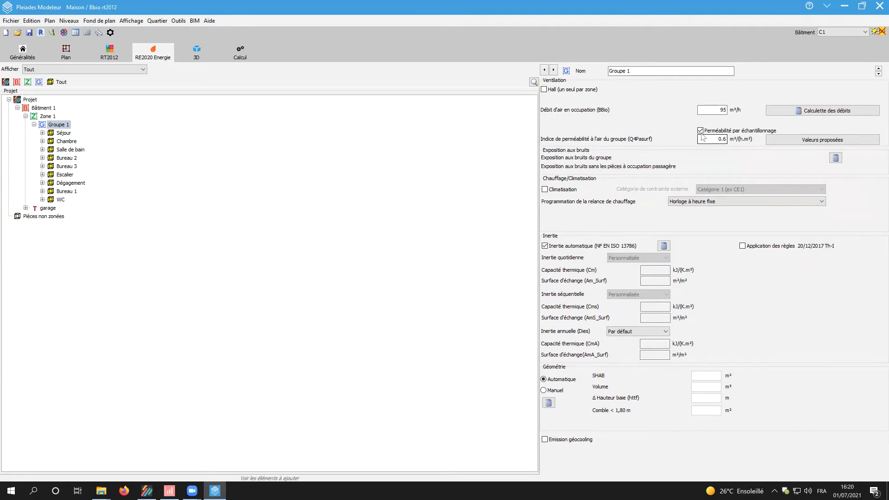
left_click(700, 131)
- Geolocate the building on the Environnement urbain map and import its surroundings with main roads
left_click(70, 55)
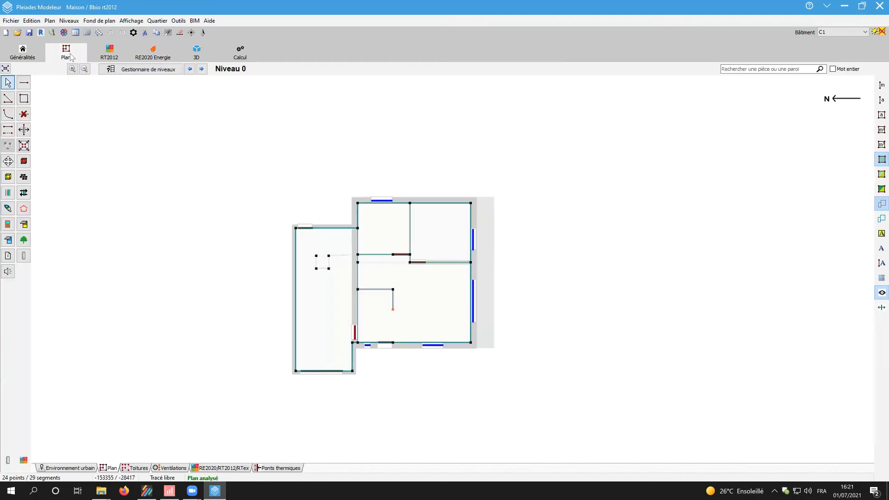
left_click(77, 468)
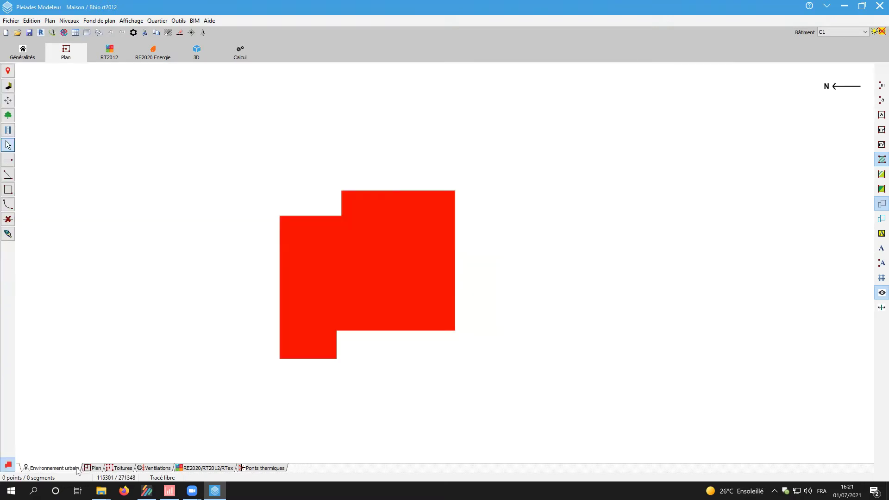
scroll(225, 375, "down", 3)
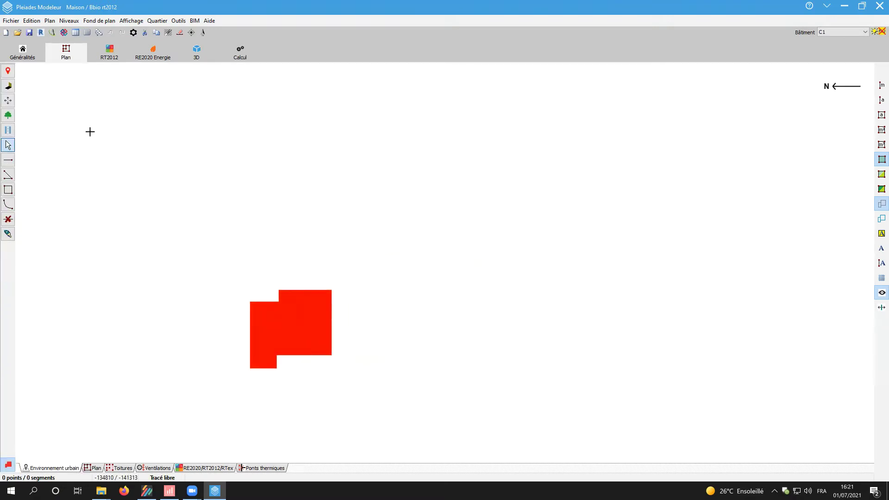
left_click(8, 72)
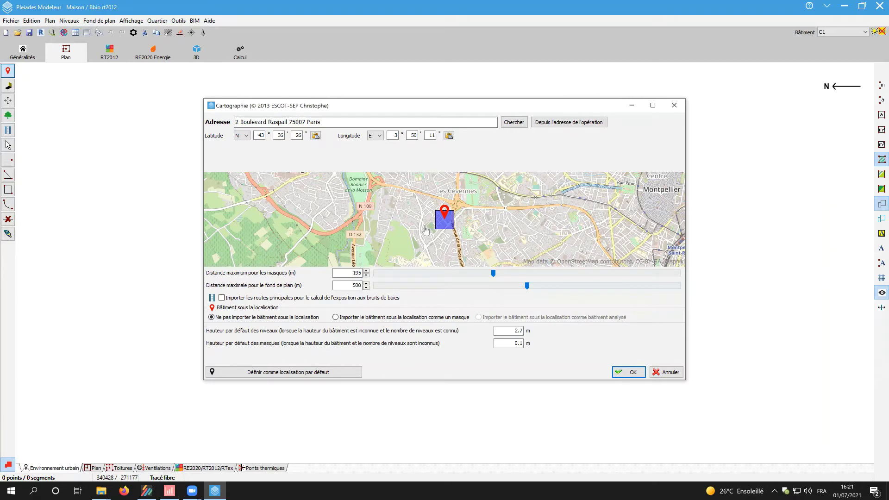
scroll(426, 230, "up", 1)
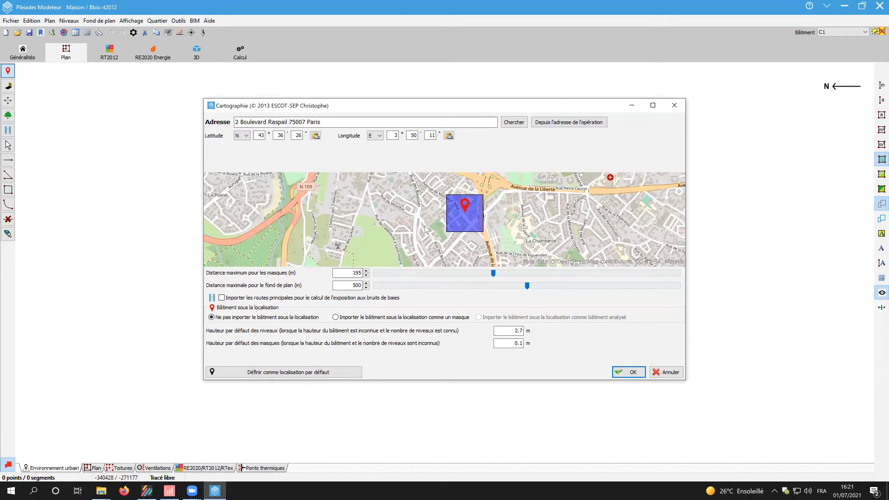
scroll(426, 230, "up", 1)
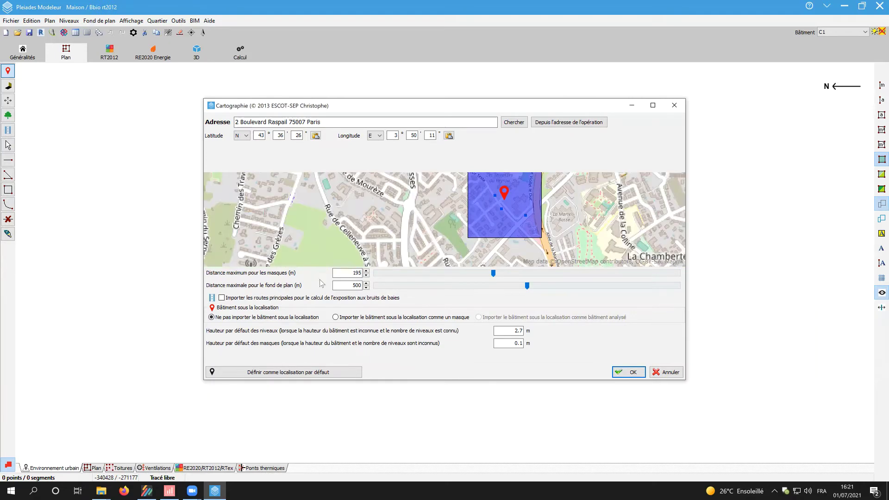
left_click(222, 298)
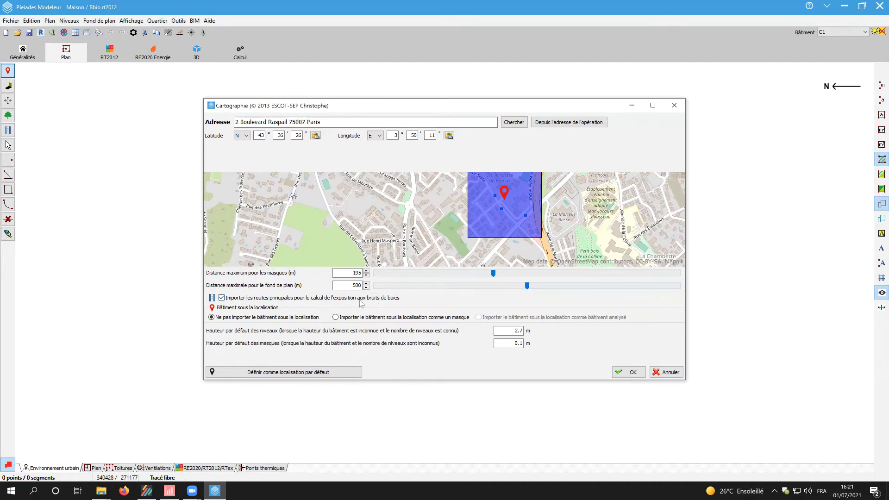
left_click(626, 373)
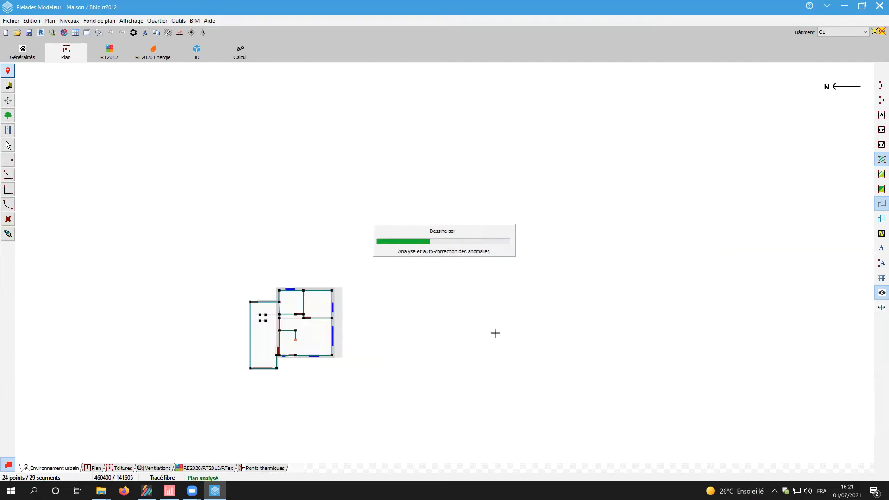
- Pan the map toward the nearby highway and open Classification des infrastructures routières
scroll(495, 333, "down", 6)
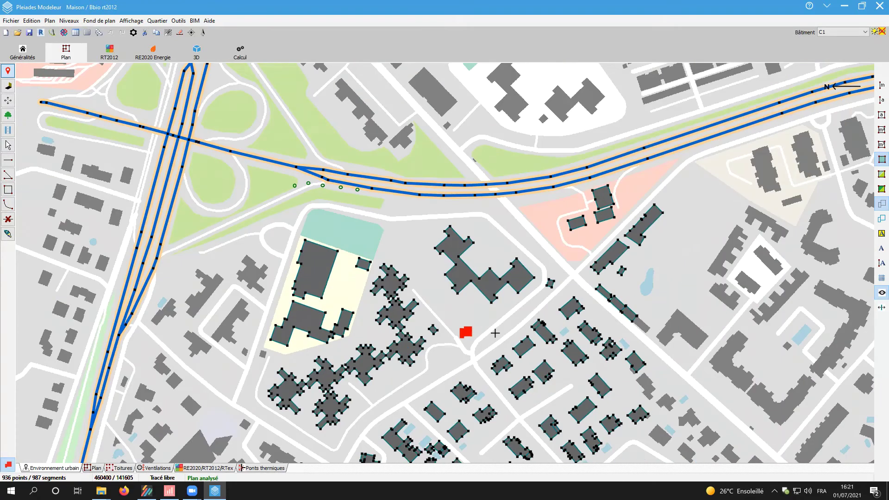
middle_click_drag(495, 333, 449, 291)
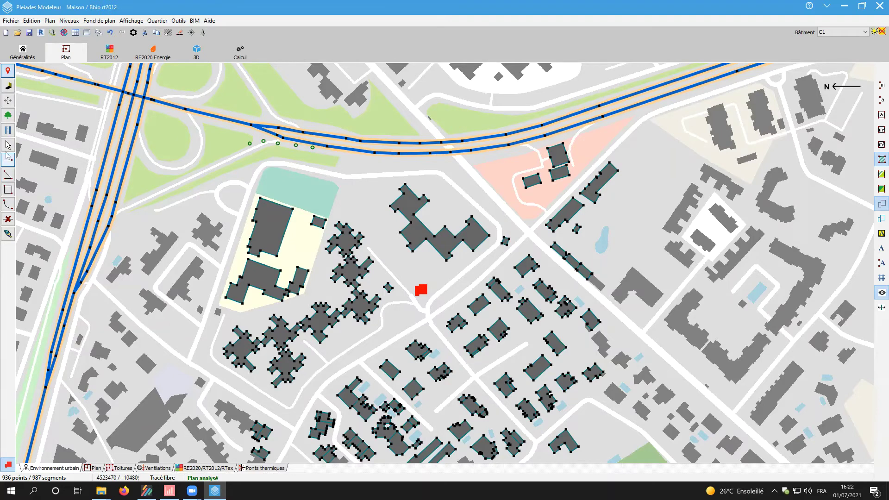
left_click(8, 205)
left_click(8, 131)
left_click(8, 130)
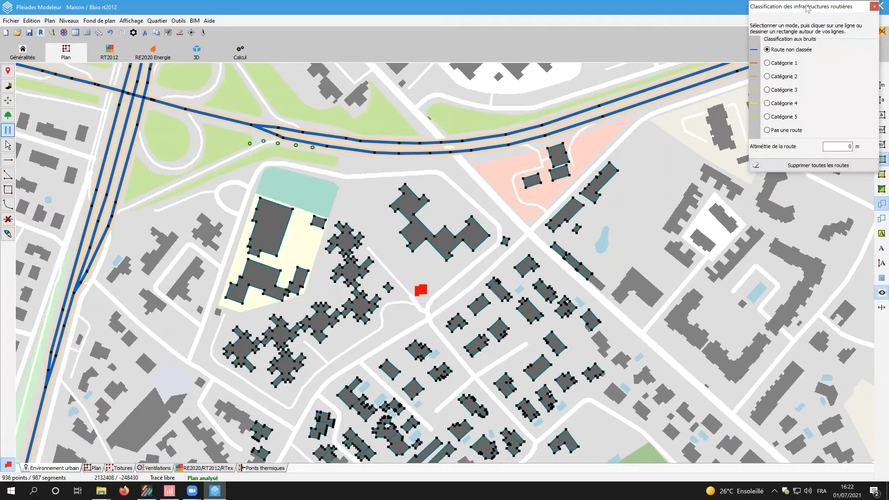
- Classify the interchange, middle and eastern motorway segments as Catégorie 3, then close the panel
left_click_drag(807, 9, 614, 148)
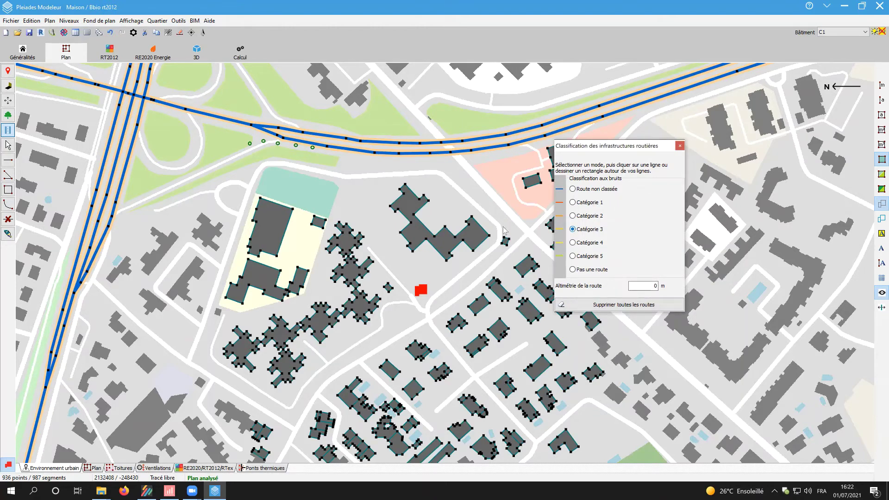
scroll(385, 224, "down", 2)
middle_click_drag(384, 224, 381, 264)
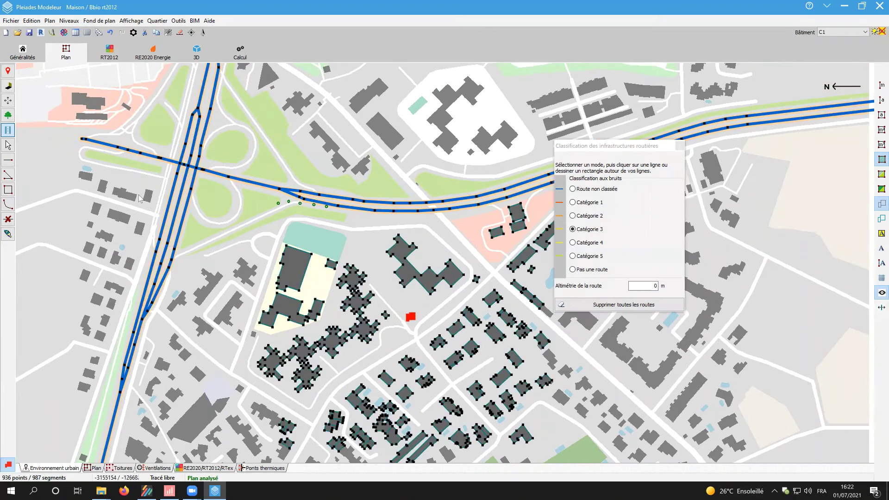
left_click_drag(69, 121, 247, 176)
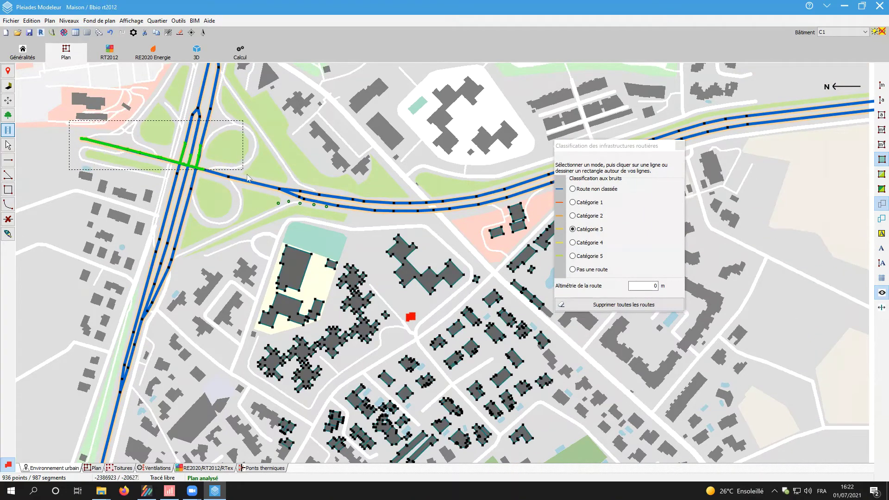
left_click_drag(198, 161, 443, 222)
middle_click_drag(369, 154, 132, 175)
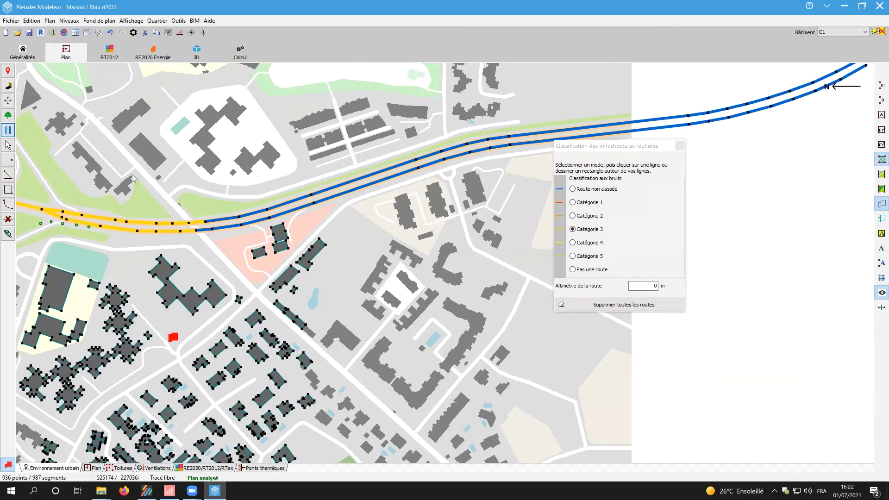
left_click_drag(157, 114, 767, 312)
scroll(193, 357, "down", 1)
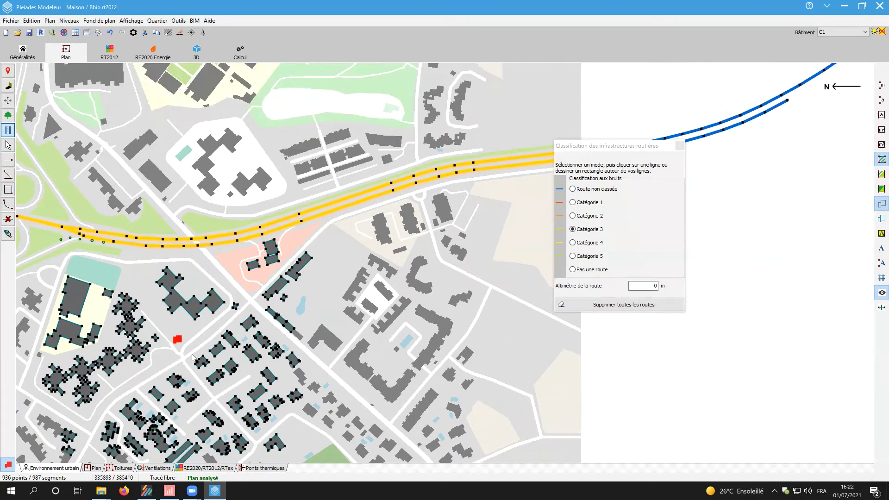
middle_click_drag(193, 356, 370, 335)
scroll(326, 343, "up", 3)
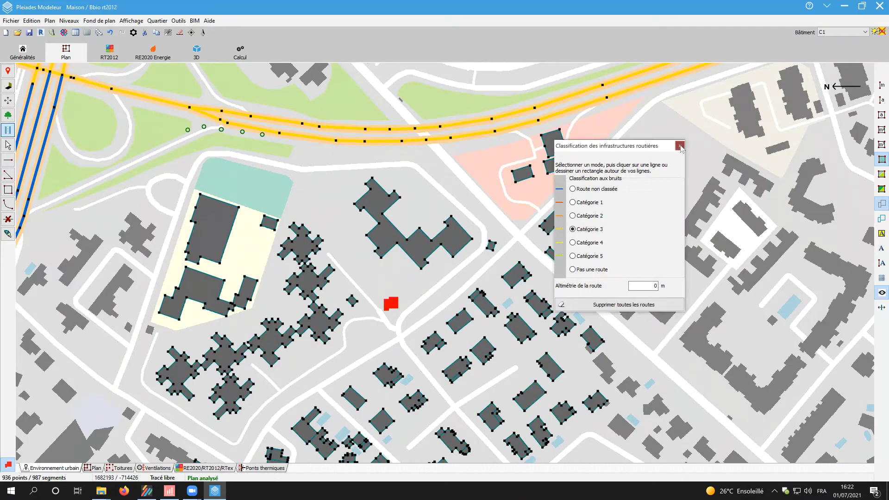
left_click(680, 147)
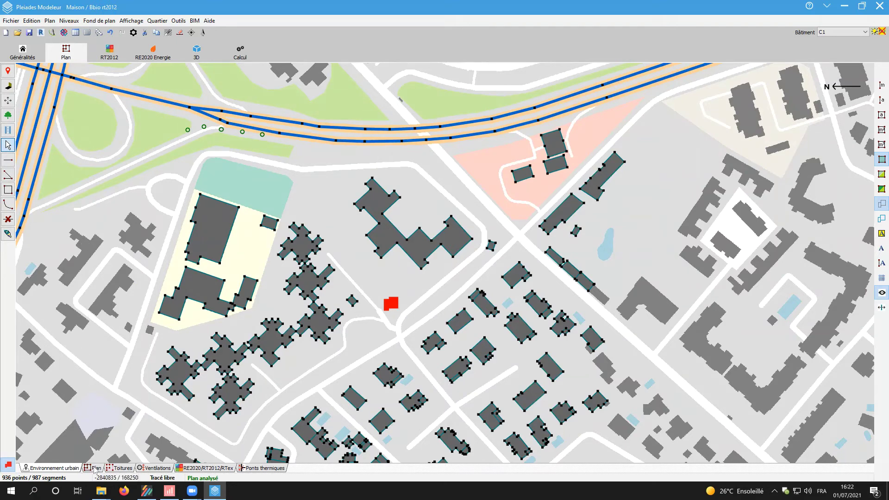
- Check a room's Exposition au bruit on the plan: BR 2 from the category 3 road 111 m away
left_click(94, 469)
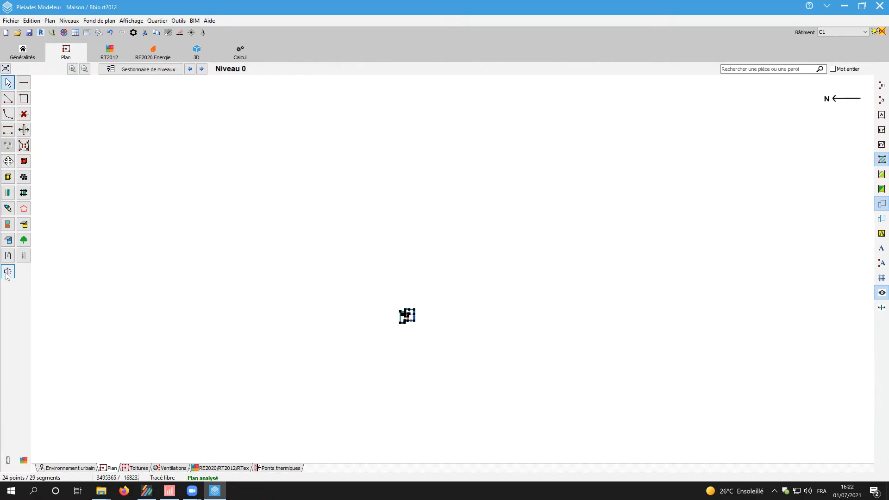
left_click(8, 272)
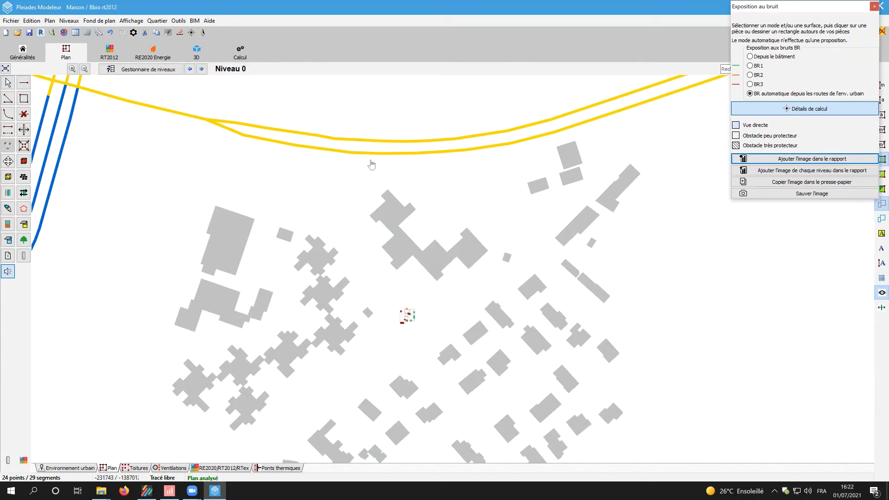
scroll(407, 317, "up", 3)
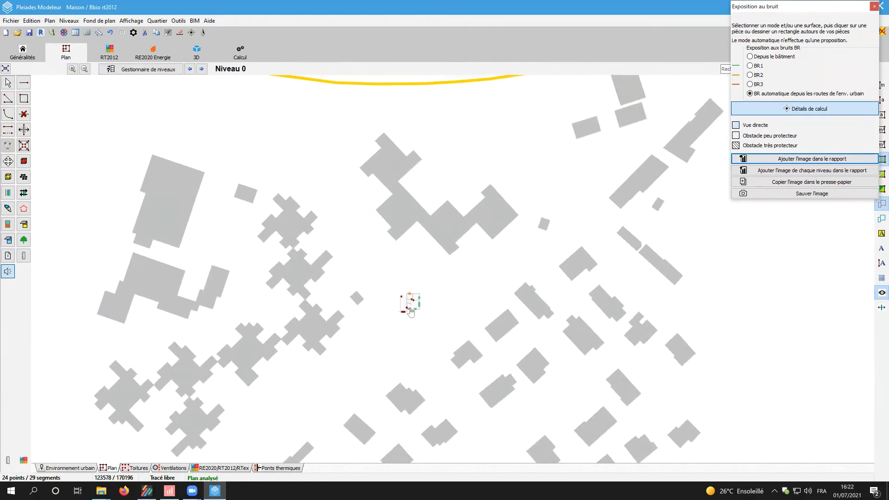
left_click(409, 297)
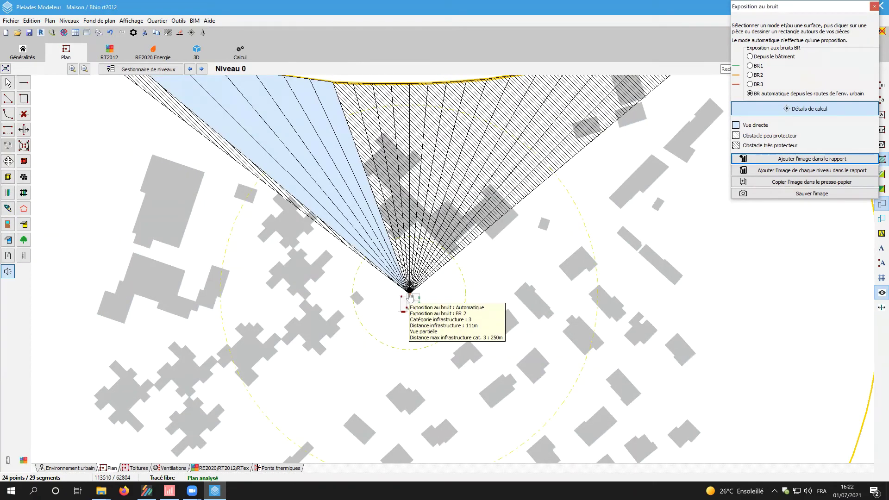
scroll(410, 297, "down", 1)
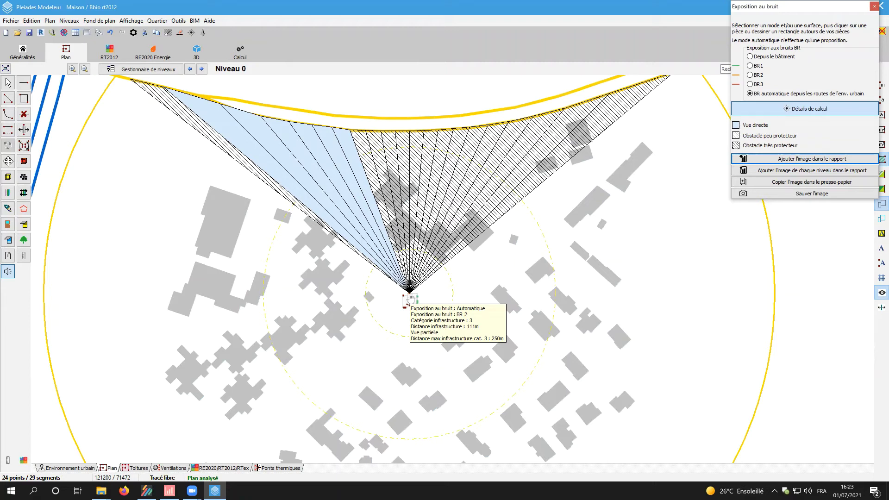
scroll(410, 299, "up", 5)
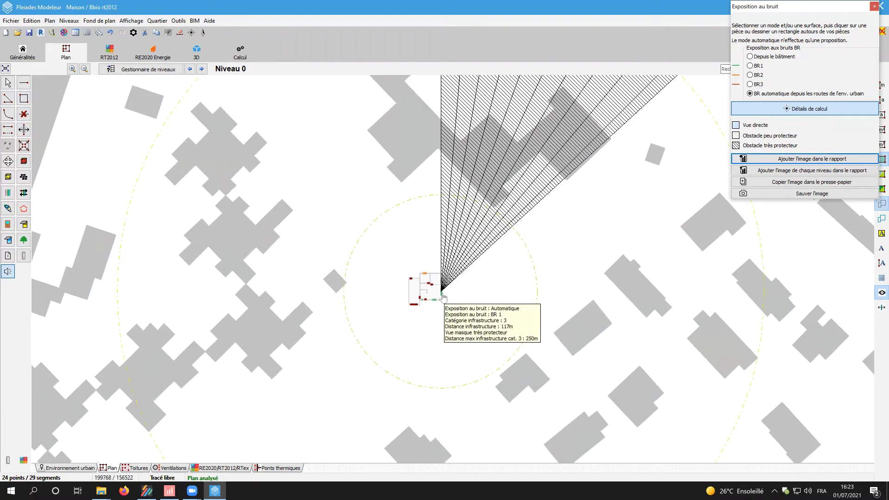
mouse_move(443, 283)
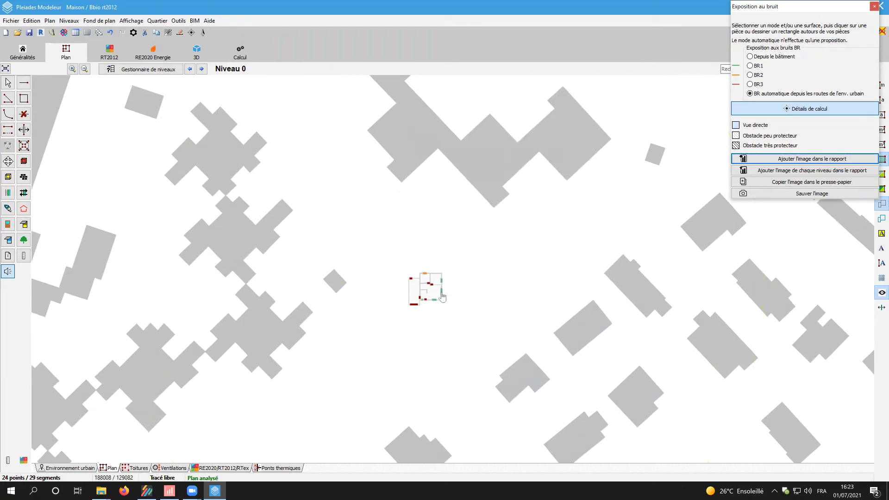
mouse_move(467, 269)
- Compute Groupe 1's geometry: SHAB 77.61 m², bay height 4.91 m, 17 m² attic area
left_click(875, 6)
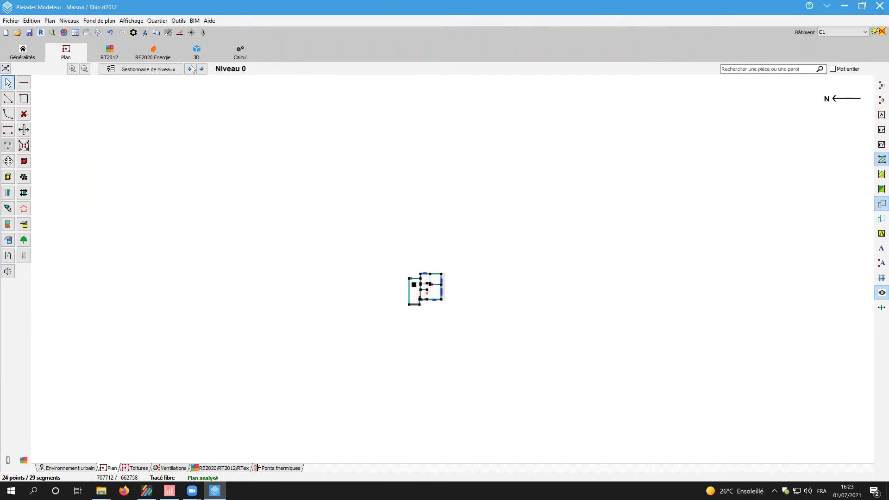
left_click(159, 52)
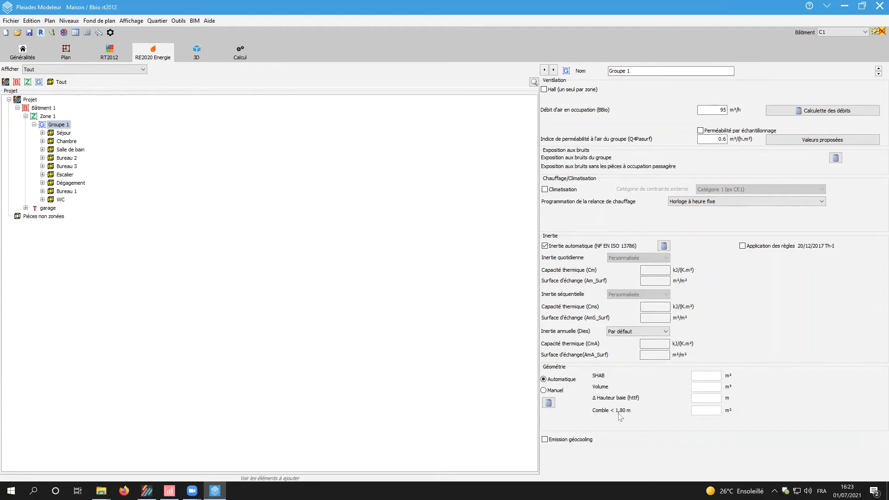
left_click(548, 402)
left_click(66, 54)
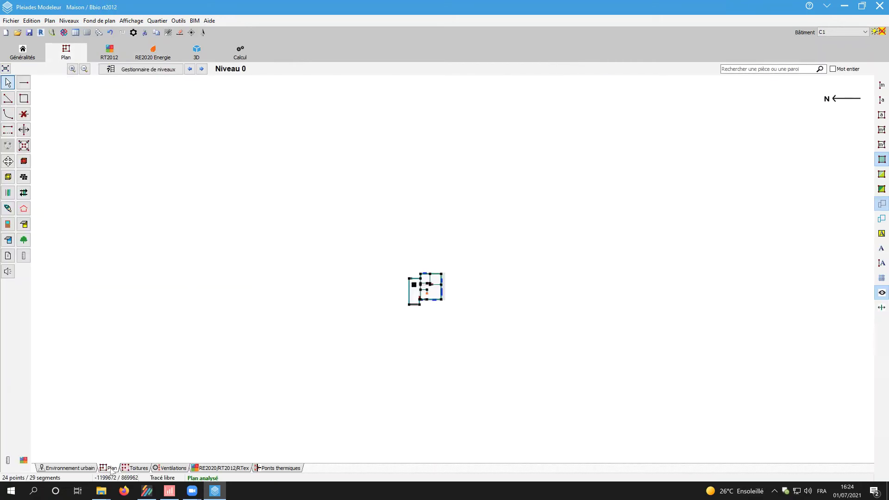
- Check each room's attic area under 1.80 m, finding 5.37 m² for Bureau 1 on Niveau 1
left_click(226, 468)
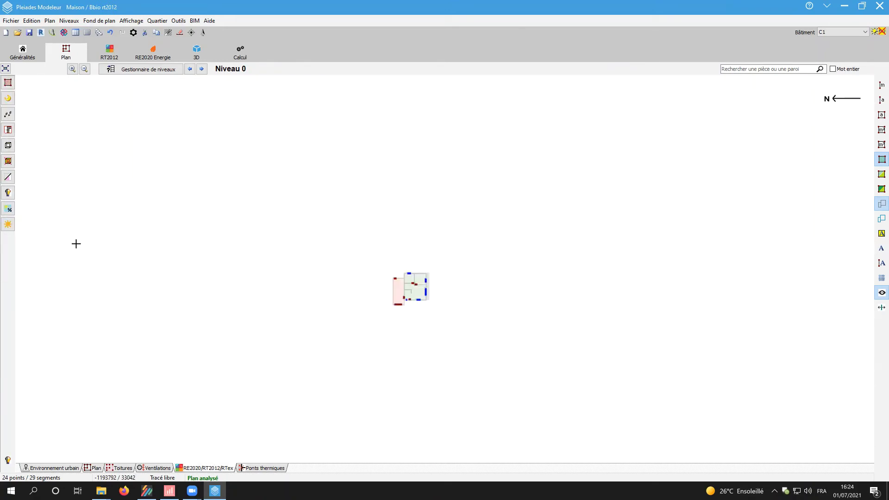
left_click(10, 182)
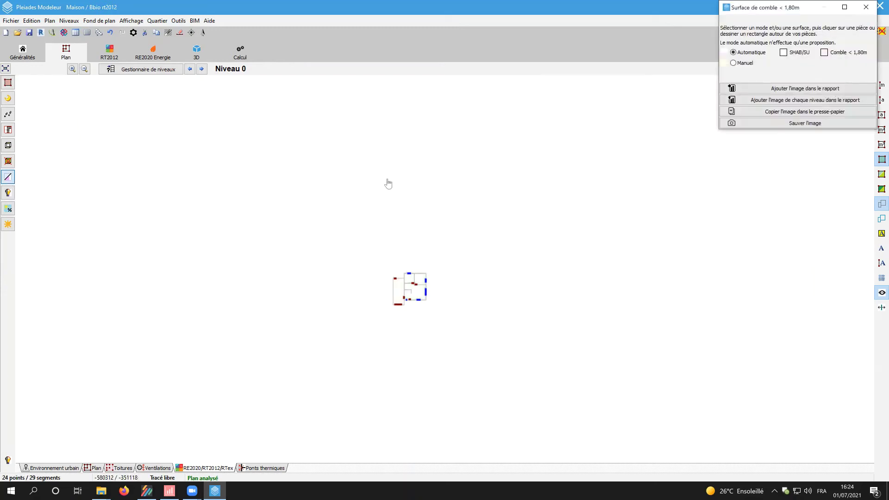
scroll(432, 272, "up", 3)
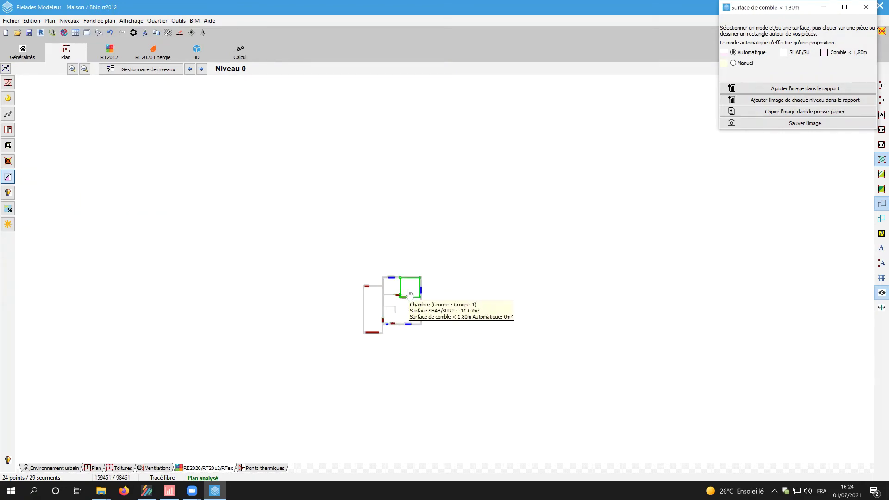
left_click(201, 69)
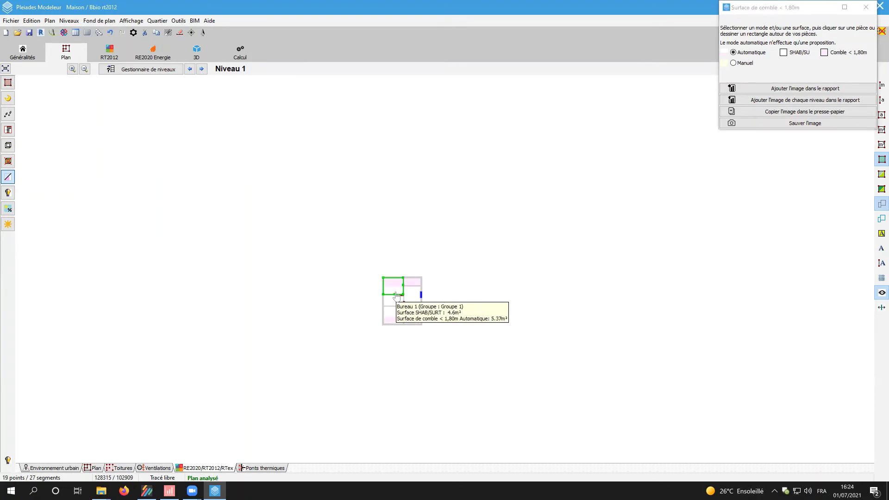
scroll(395, 295, "up", 5)
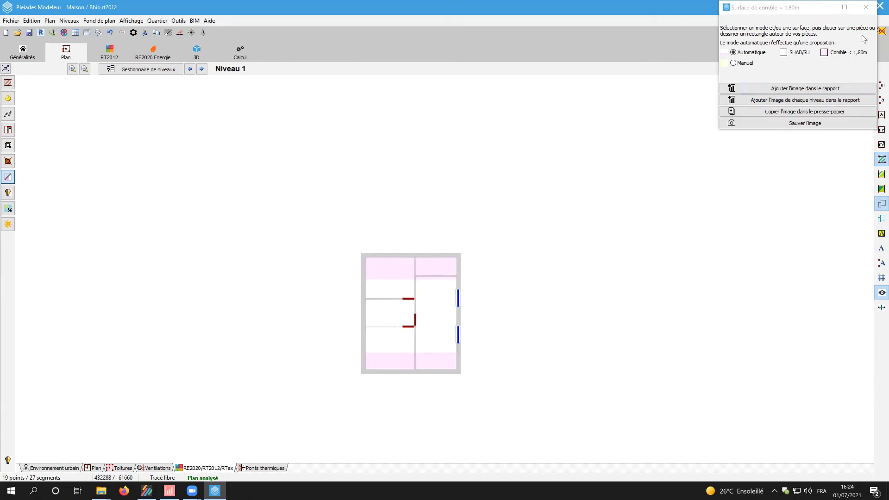
left_click(865, 7)
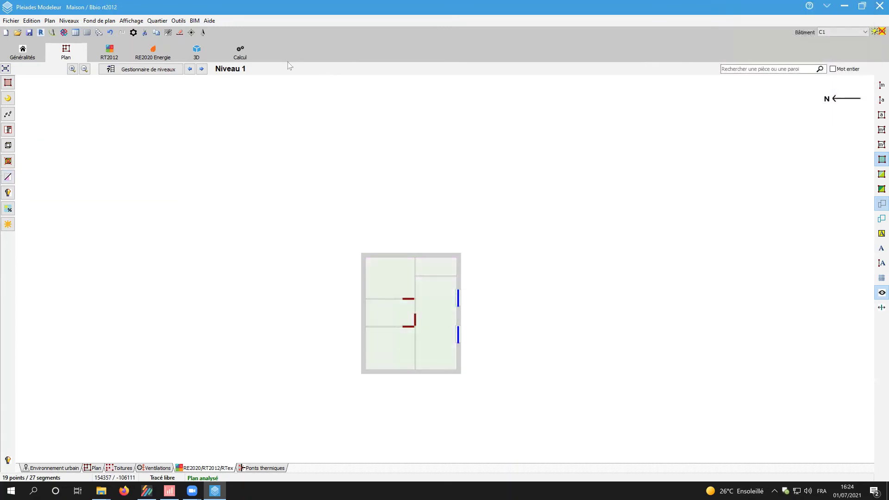
left_click(200, 57)
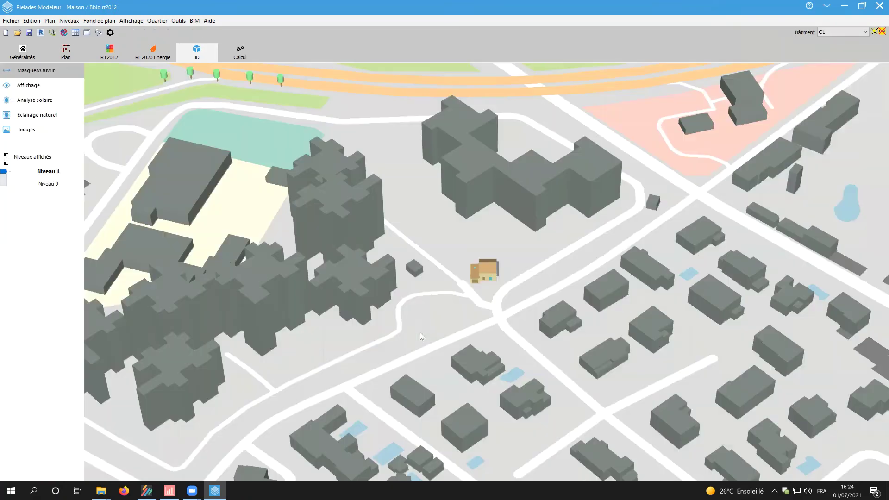
scroll(483, 266, "up", 9)
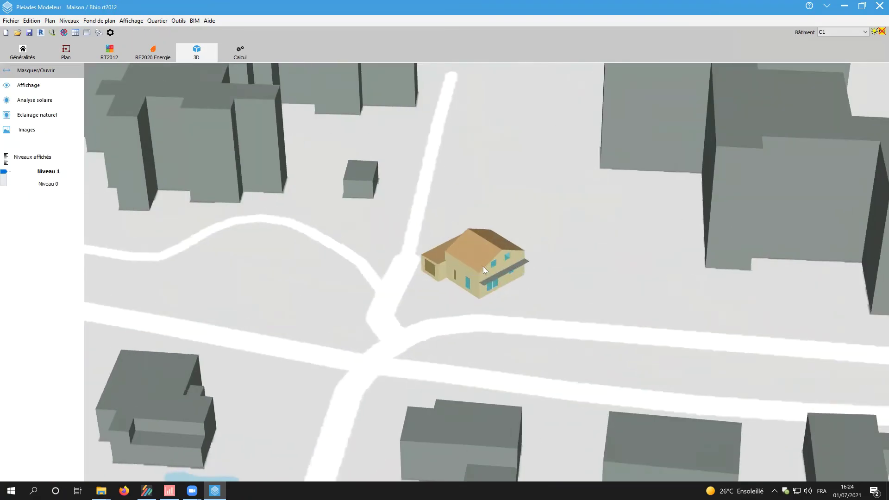
left_click_drag(484, 297, 577, 297)
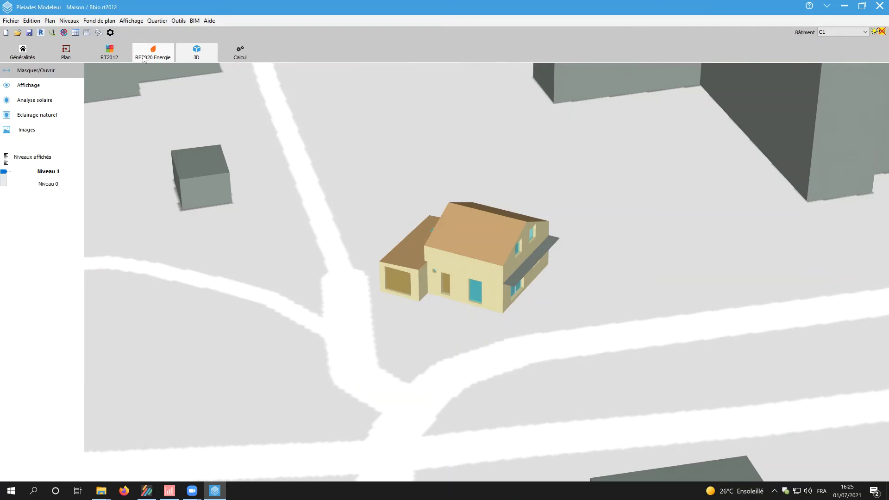
left_click(65, 55)
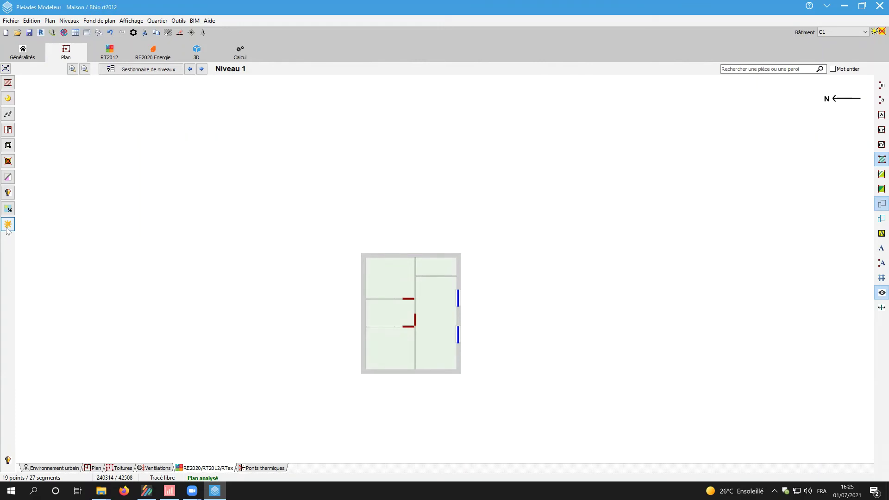
- Run the natural daylight calculation (82.07% of time above 100 lux), then close its results
left_click(7, 229)
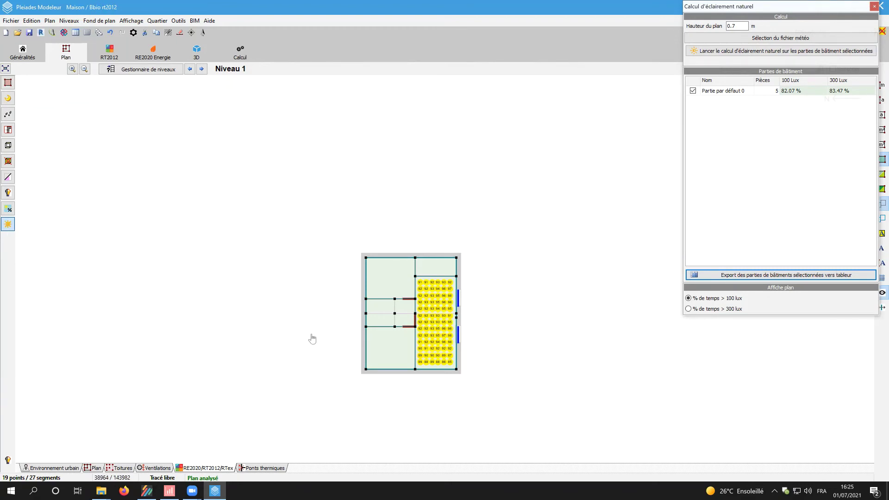
scroll(312, 339, "up", 1)
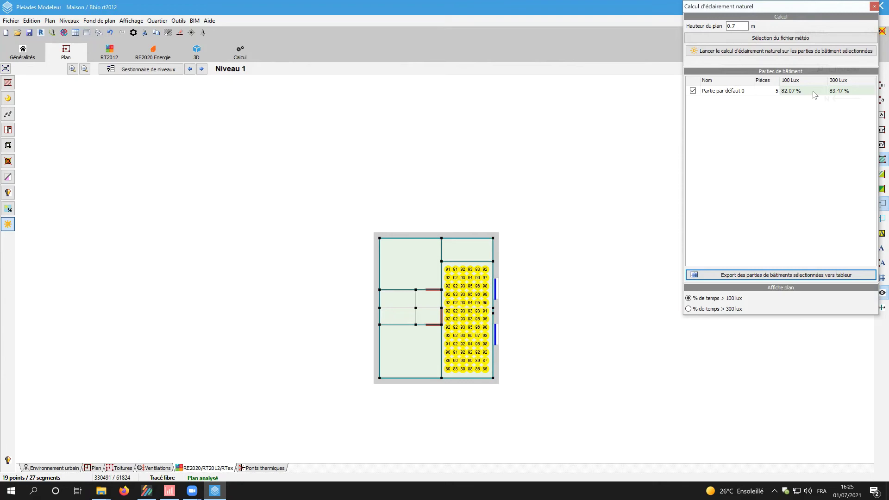
left_click(875, 6)
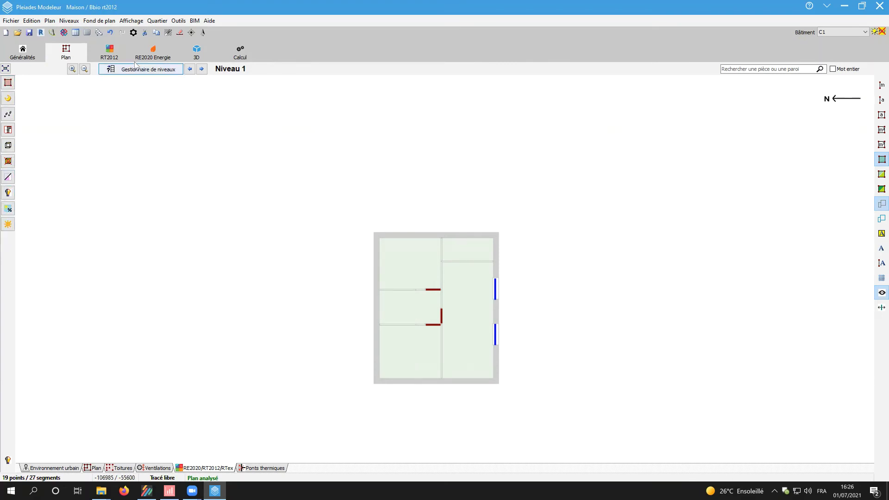
- Run a Th-B (Bbio only) RE2020 calculation from the project as variant 'Bbio re2020'
left_click(239, 56)
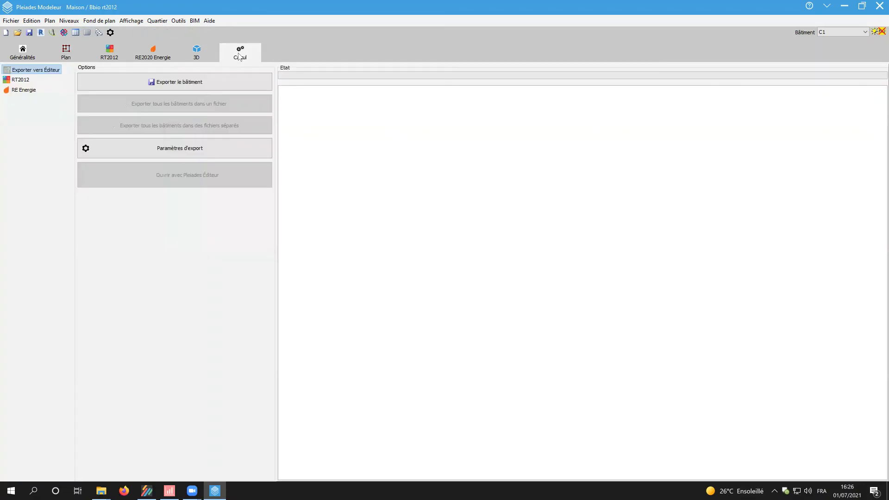
left_click(25, 91)
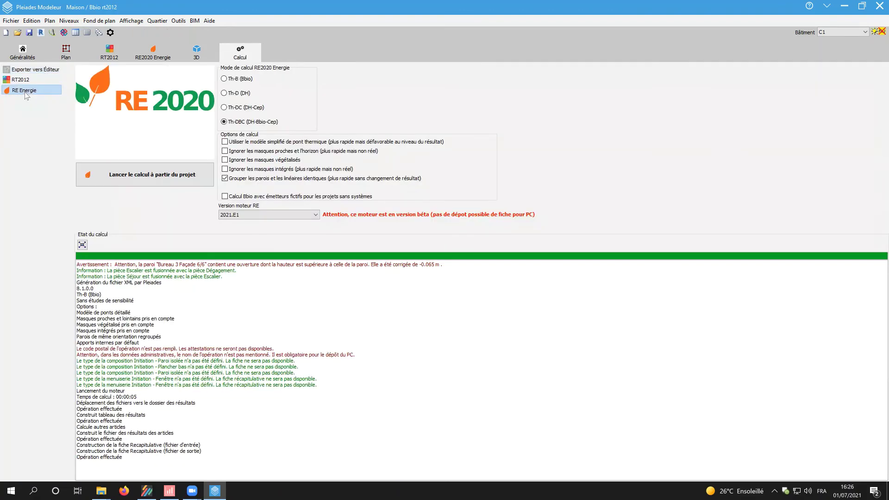
left_click(229, 82)
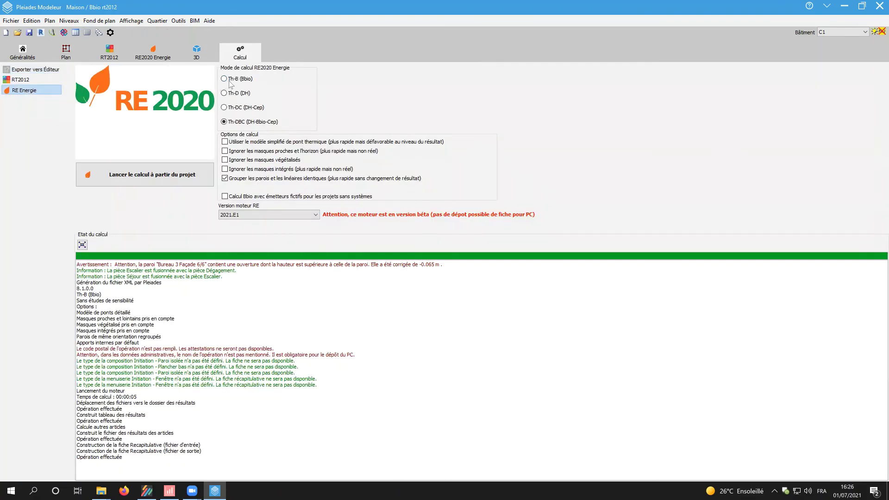
left_click(204, 170)
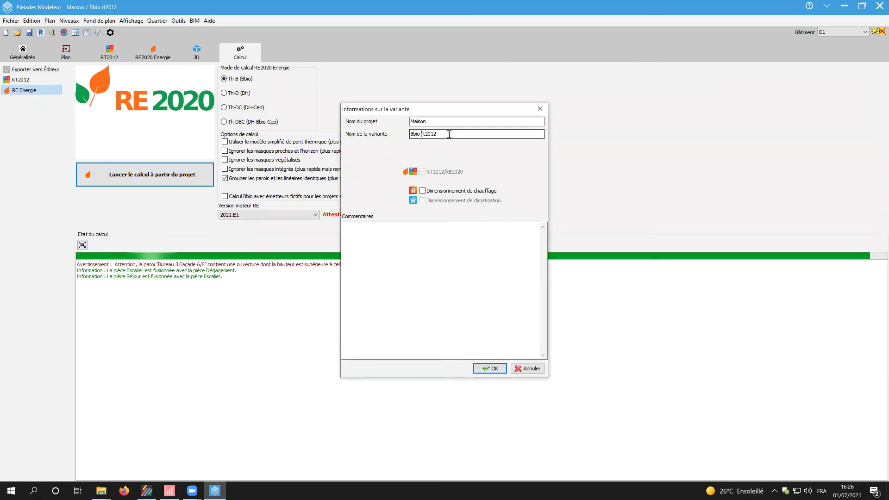
double_click(449, 133)
type("re2020")
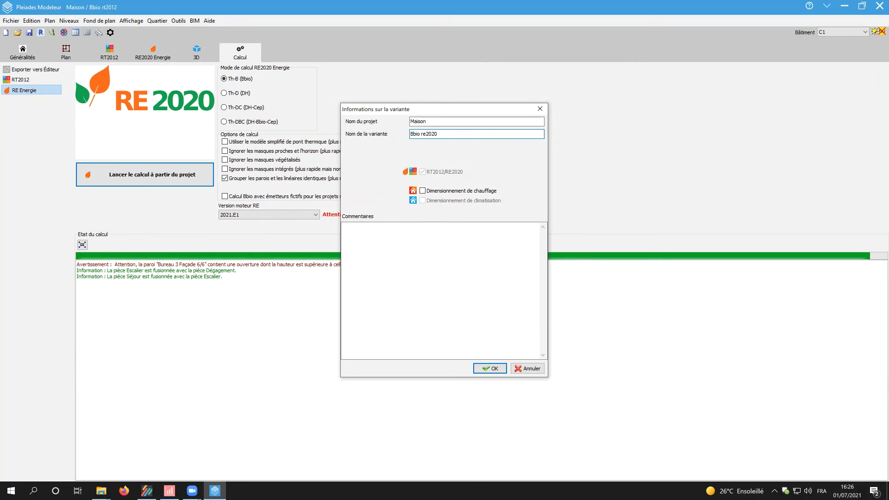
key("Return")
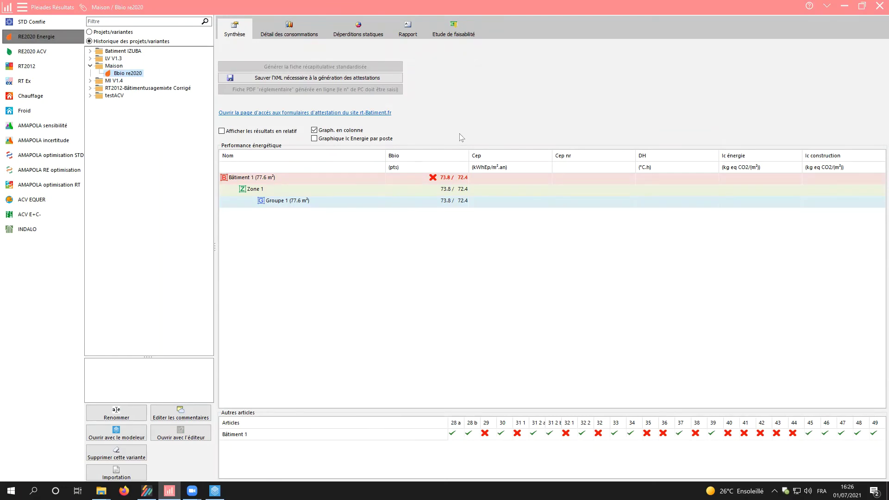
- Note the Bbio of 73.8 against the 72.4 limit and return to Pleiades Modeleur
left_click(215, 490)
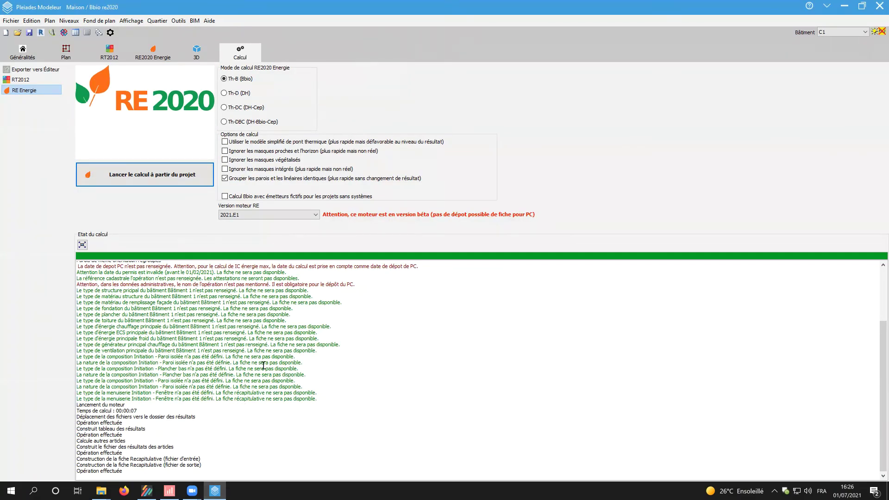
- Open the RE2020 Energie tree and review what can be added to Groupe 1 and Zone 1
left_click(150, 55)
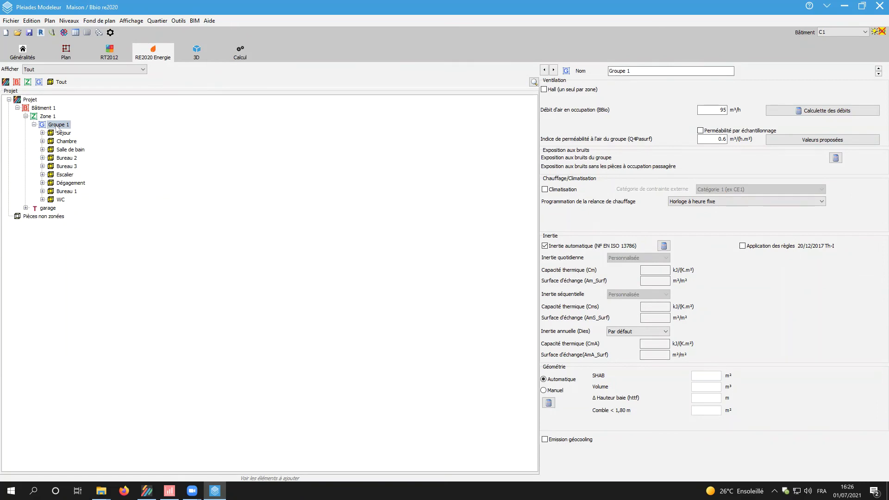
right_click(57, 128)
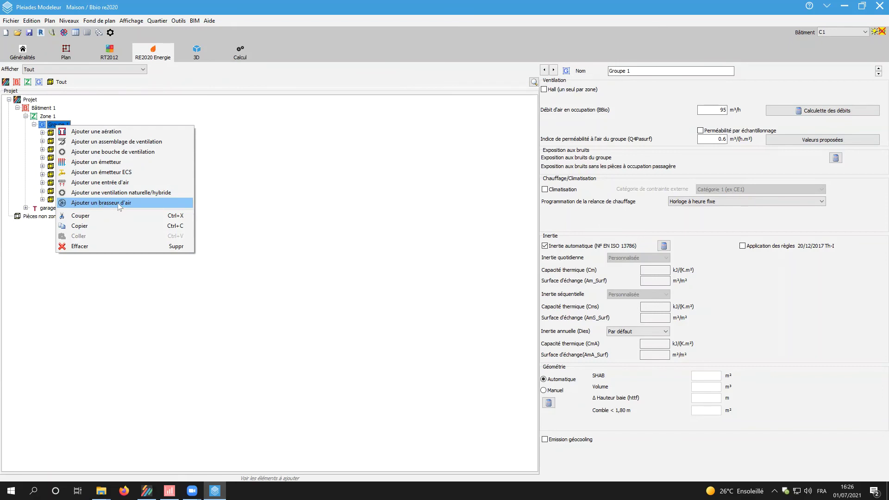
left_click(48, 118)
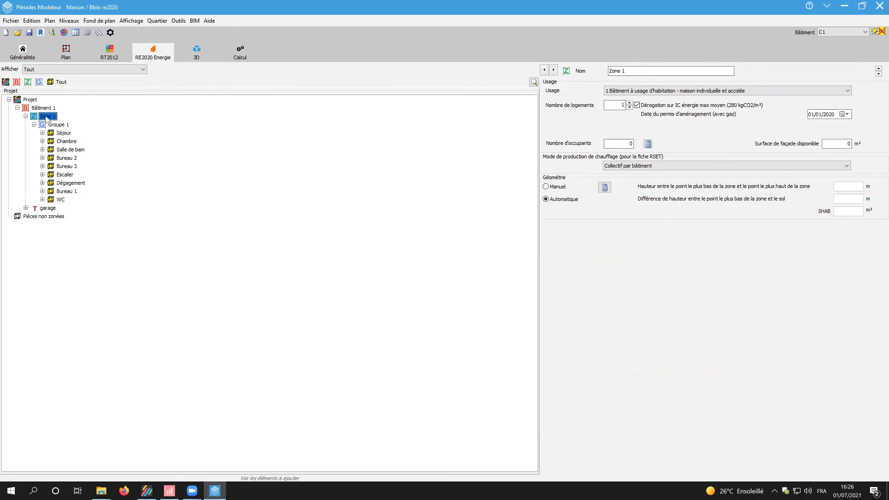
right_click(47, 118)
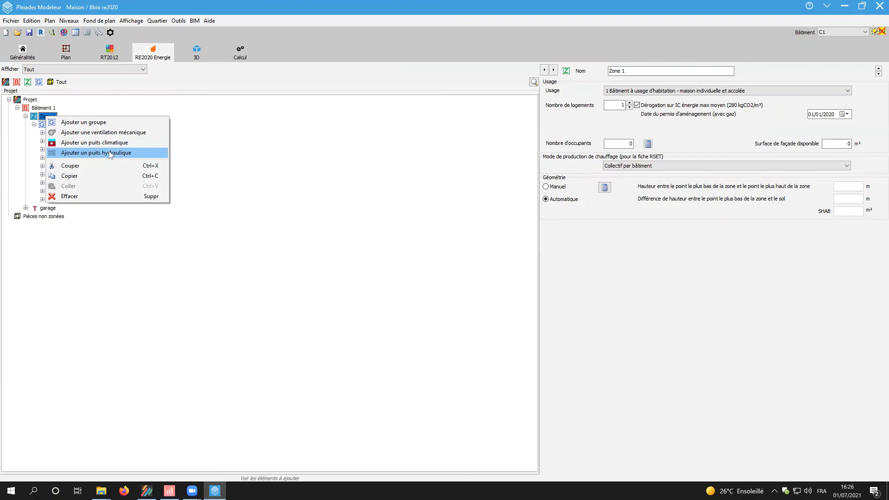
- Review the add options for Projet and Bâtiment 1, ending on Zone 1's properties
left_click(27, 101)
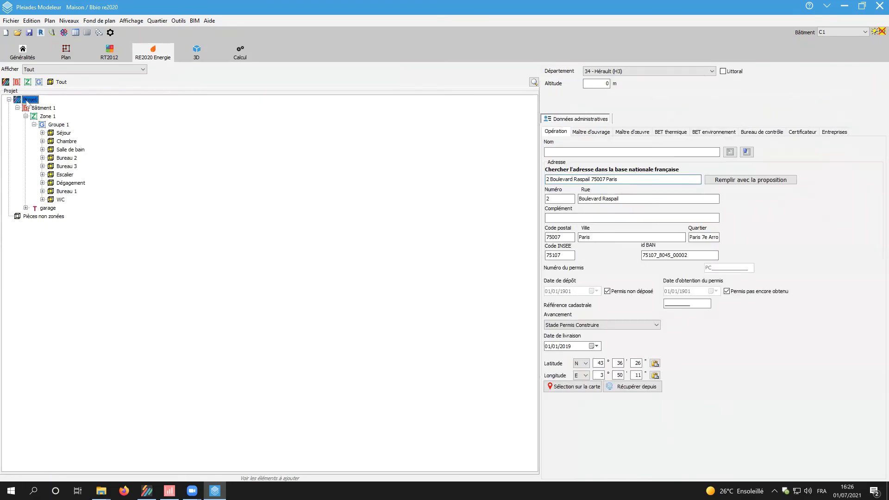
right_click(27, 102)
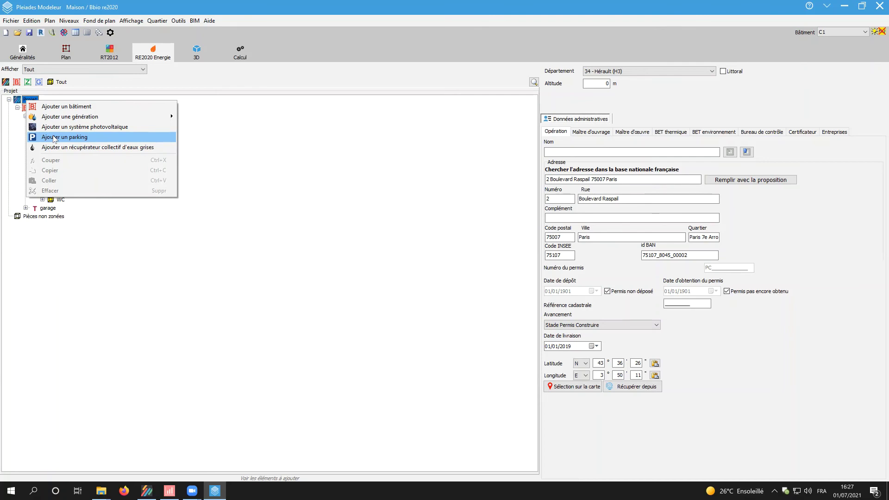
left_click(26, 109)
right_click(38, 112)
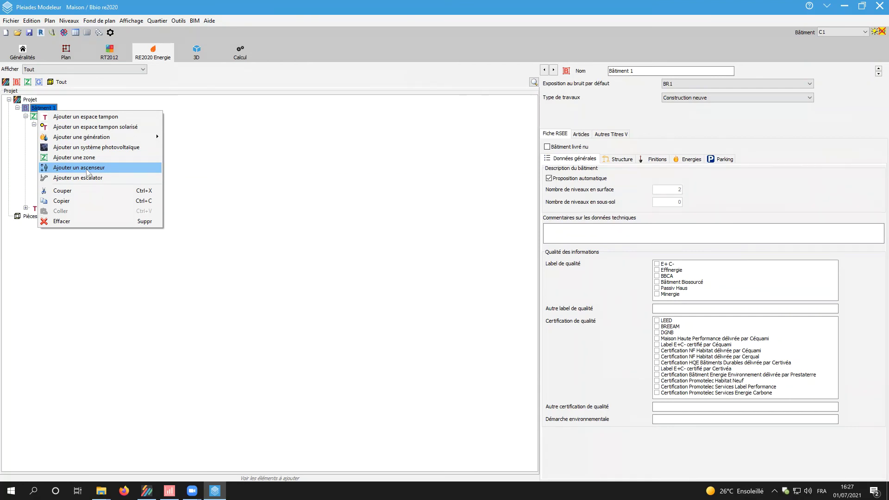
left_click(39, 118)
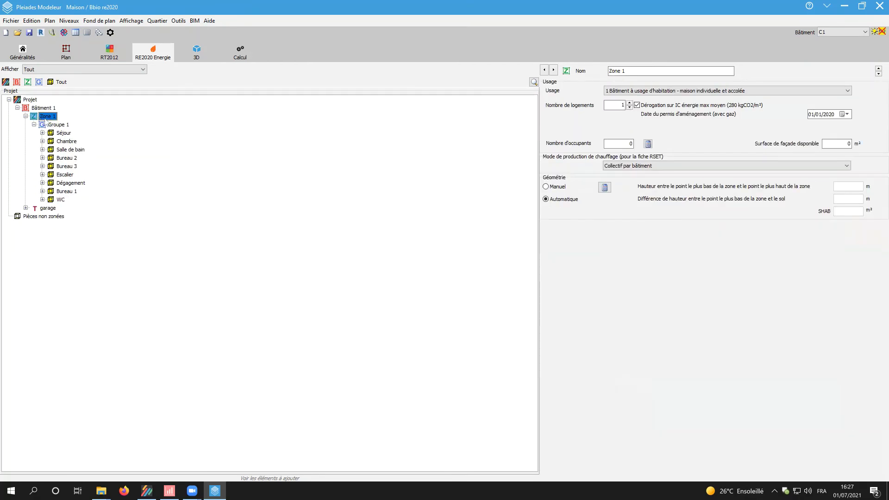
- Add Emetteur ECS 1 to Groupe 1 with individual grey-water energy recovery
left_click(55, 126)
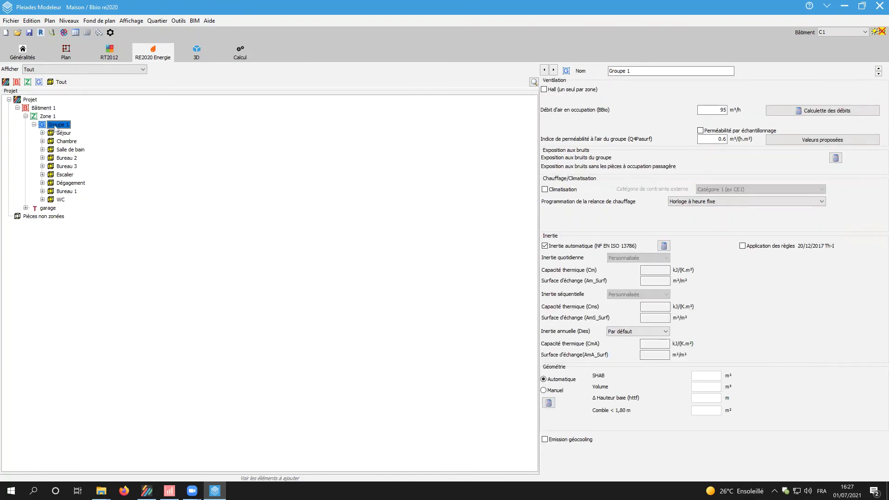
right_click(55, 127)
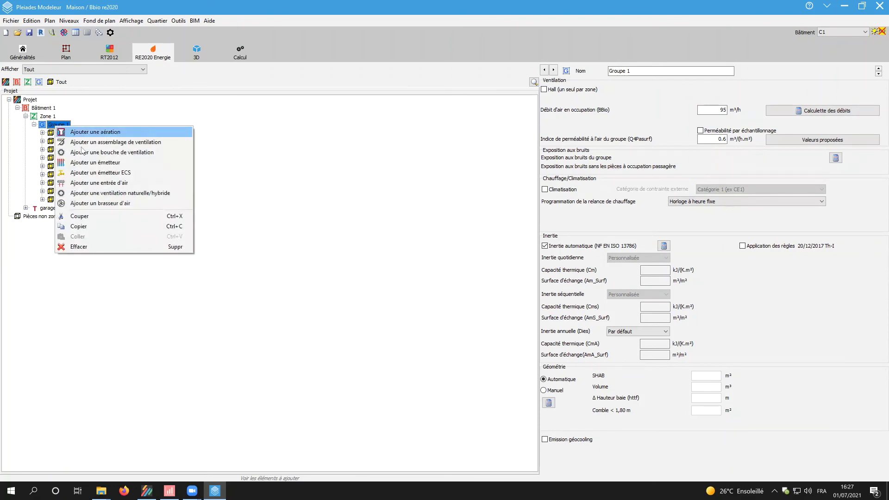
left_click(93, 172)
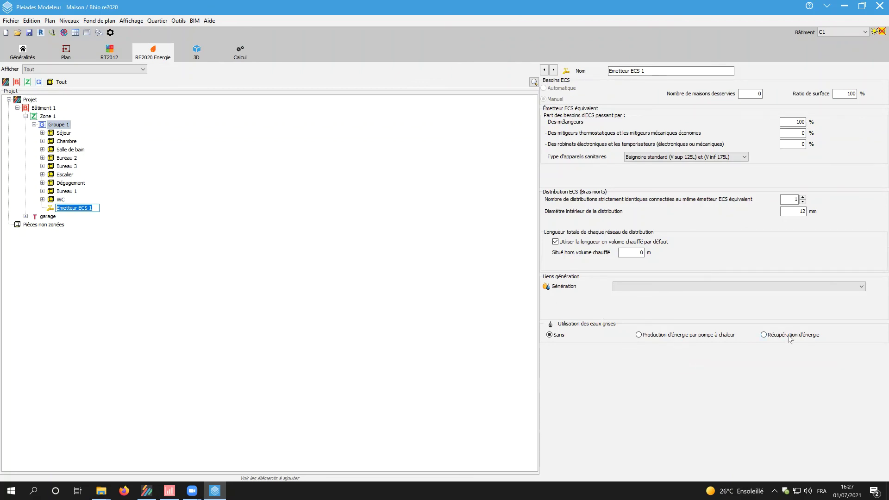
key("Return")
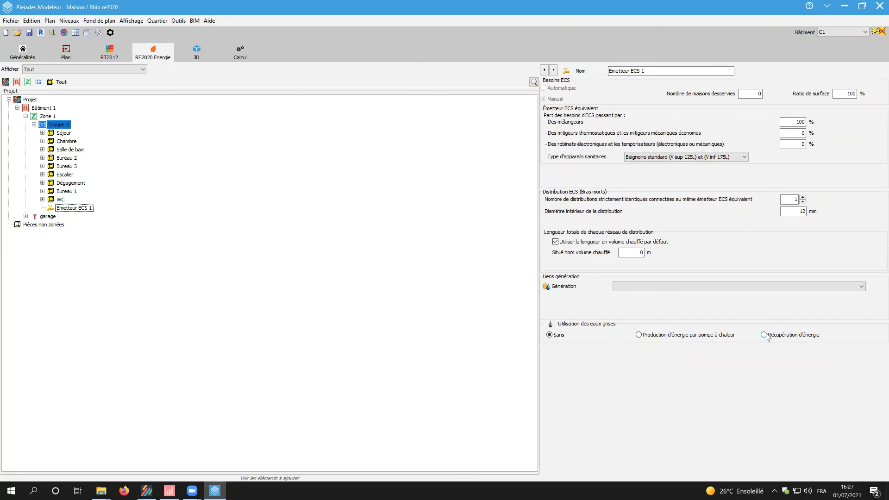
left_click(766, 336)
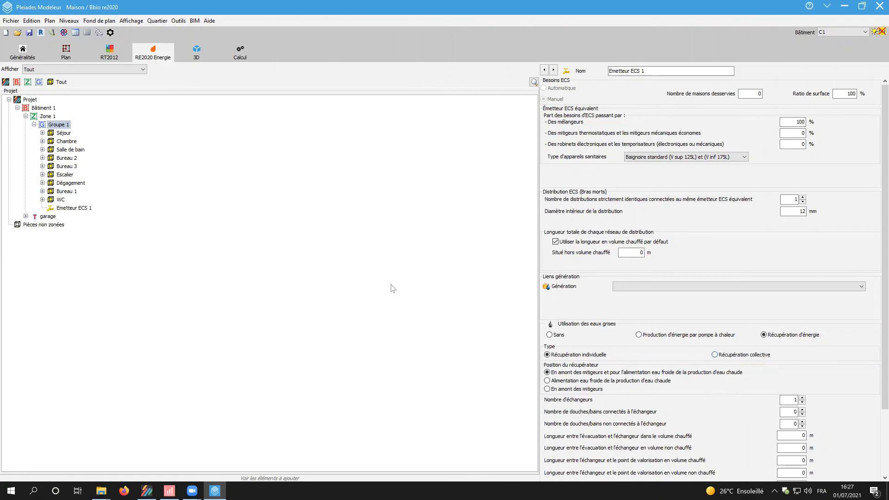
left_click(27, 102)
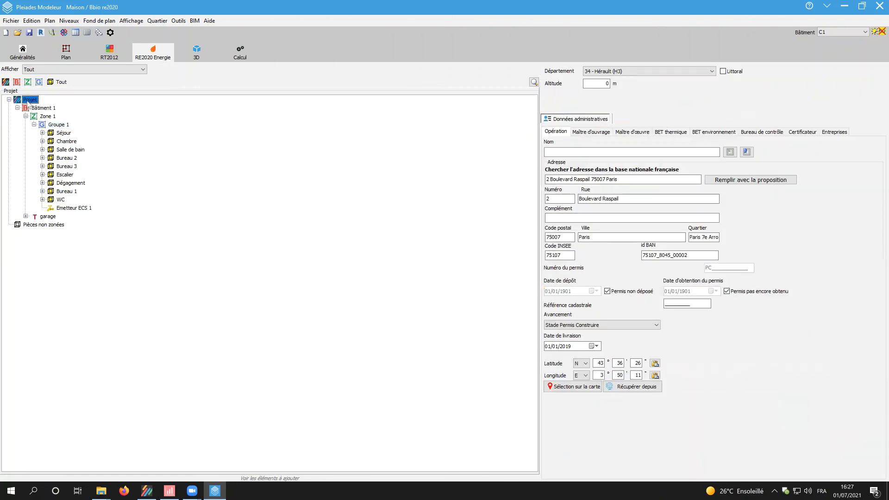
- Add complete Génération 1 with a Production Stockage ECS tank set as a technical-water tank
right_click(28, 101)
mouse_move(67, 121)
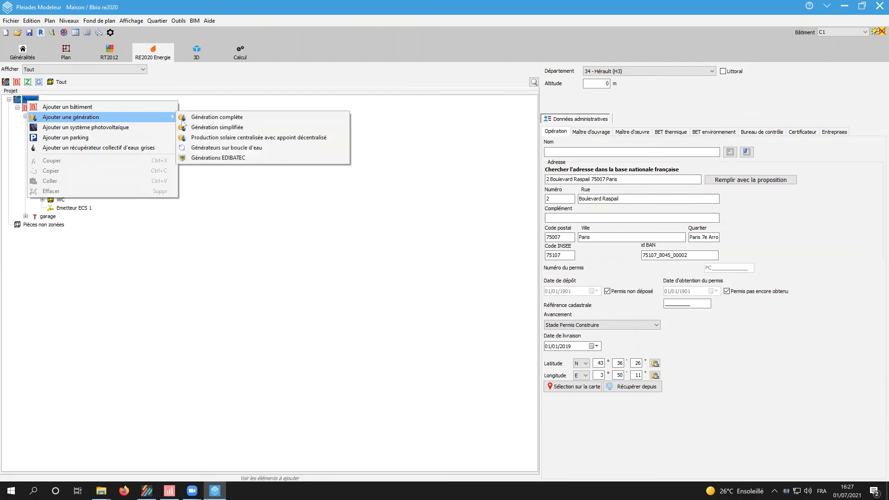
left_click(204, 117)
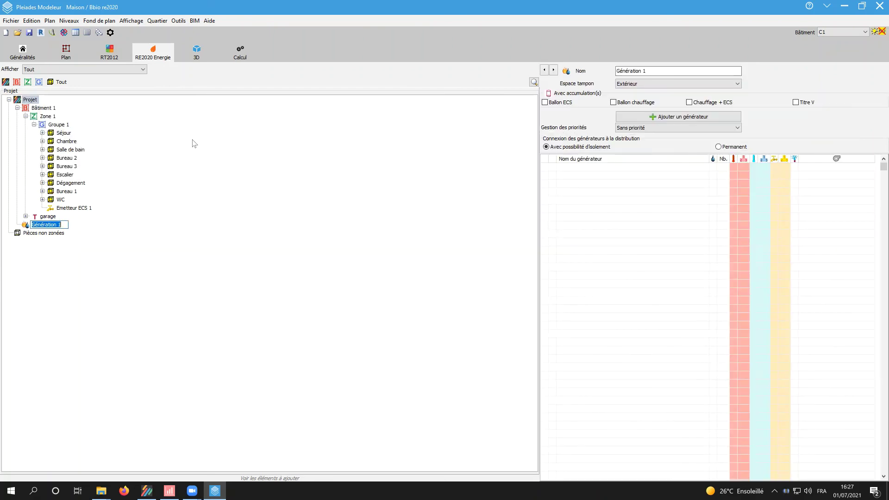
left_click(545, 102)
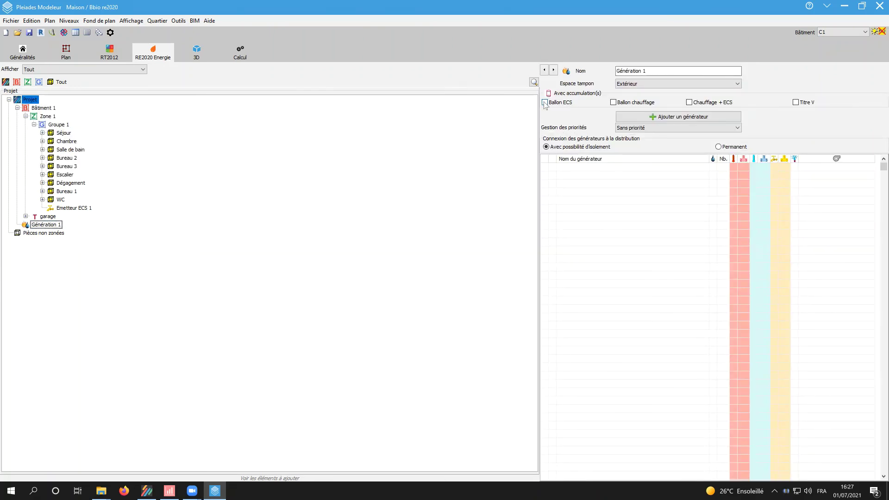
left_click(544, 102)
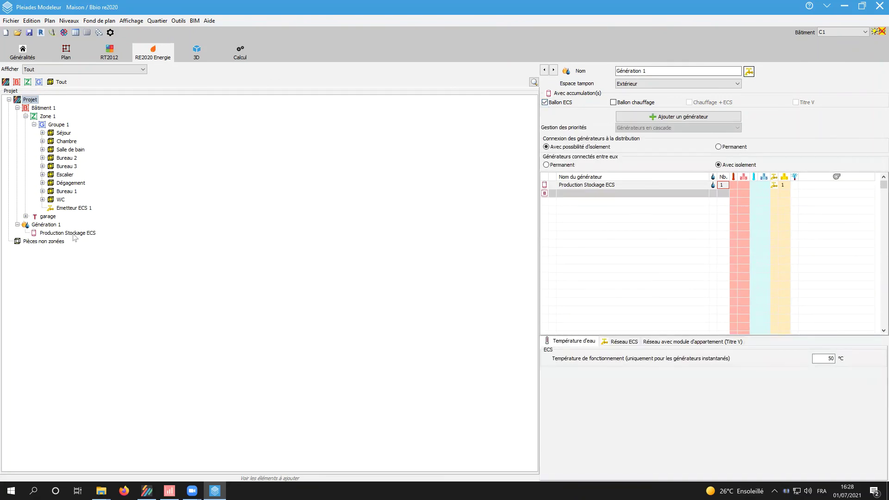
left_click(74, 234)
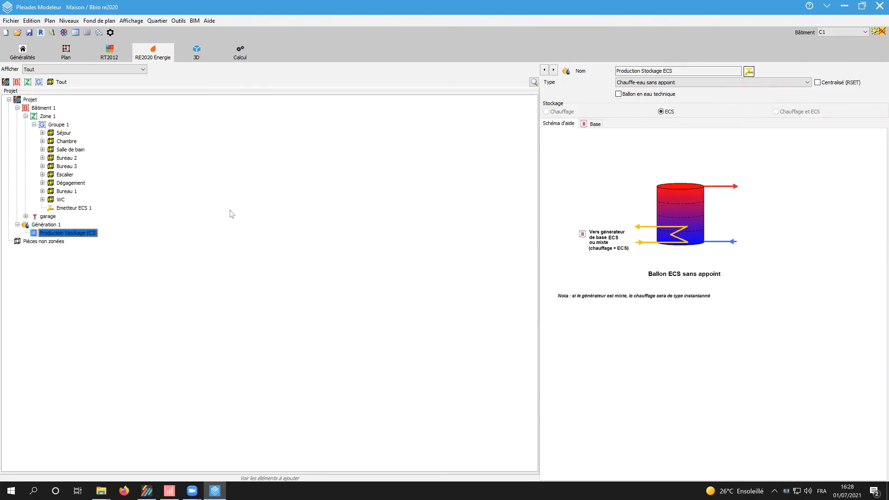
left_click(643, 95)
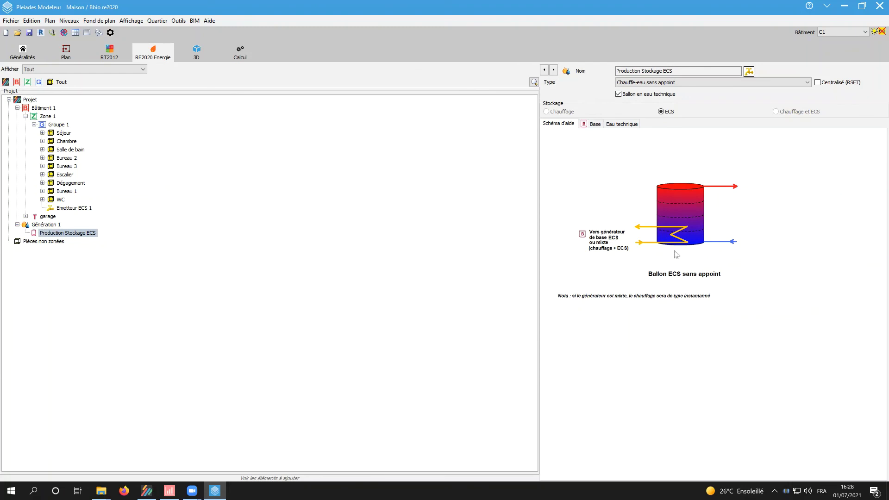
left_click(624, 124)
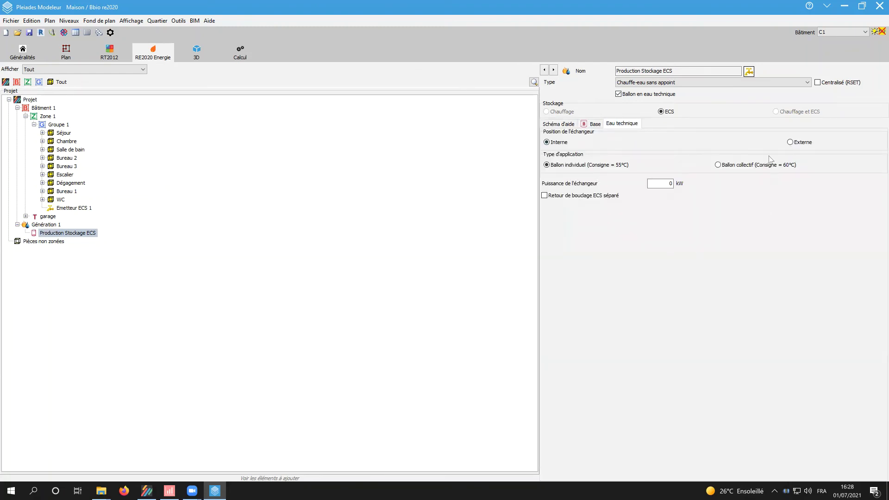